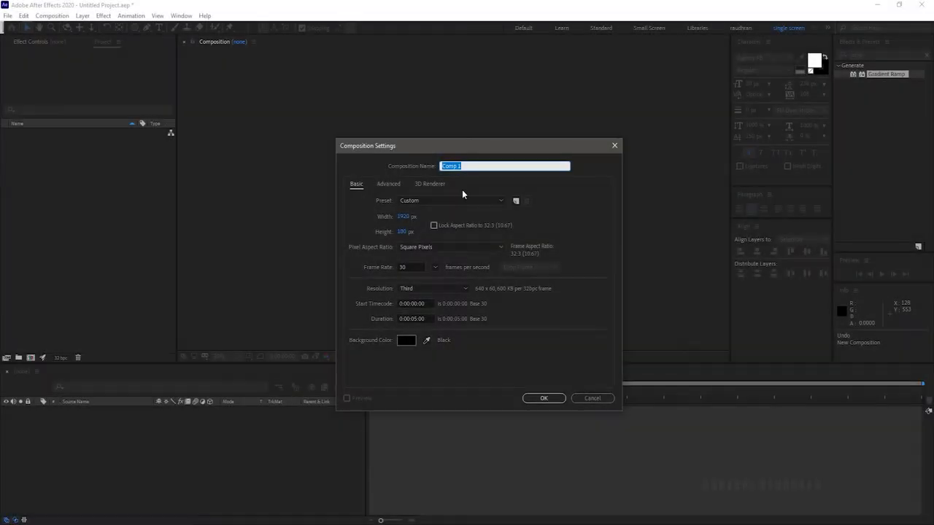
- Create a composition named main with its height set to 1080 px
left_click(400, 234)
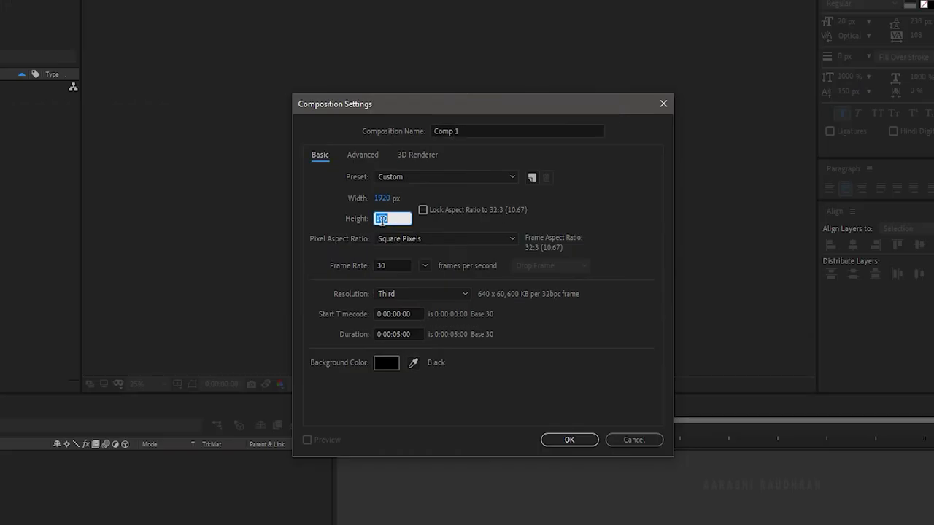
type("1080")
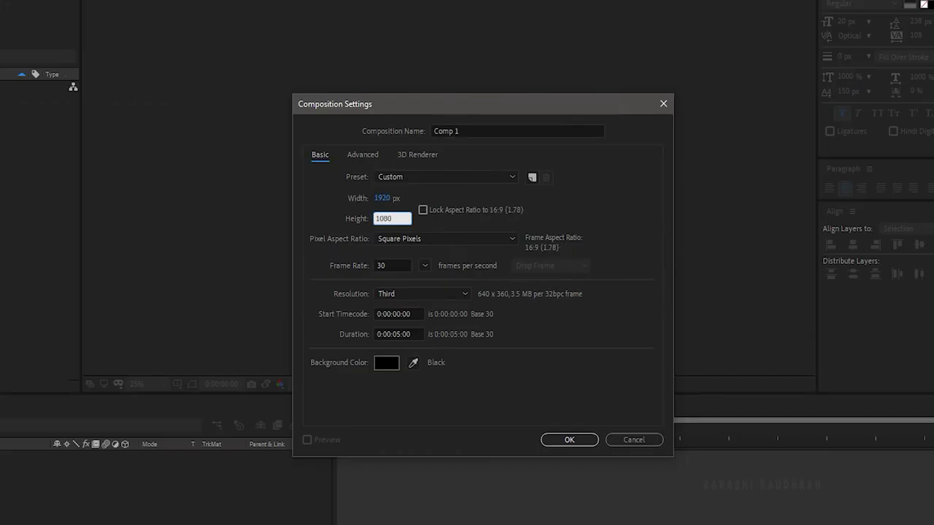
left_click(454, 131)
double_click(454, 131)
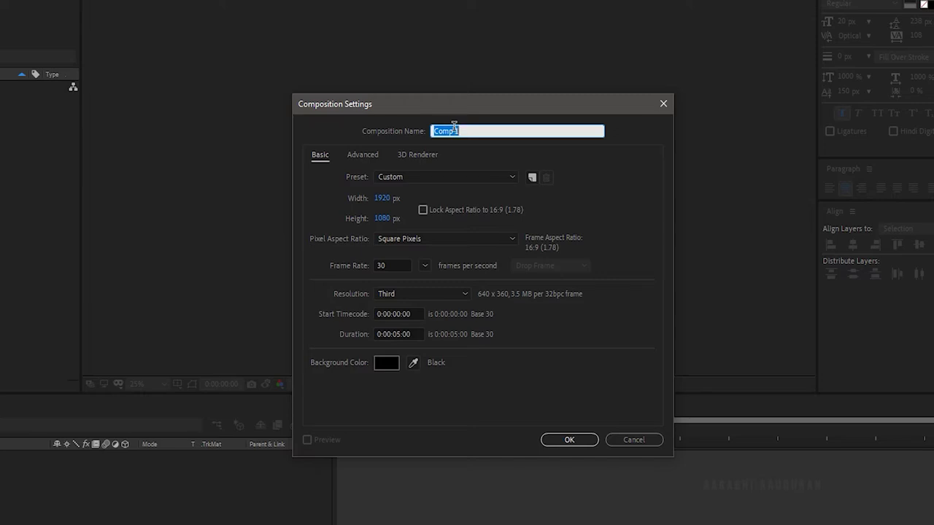
type("main")
left_click(571, 440)
- Add a light gray solid layer at the full composition size
right_click(3, 482)
mouse_move(60, 387)
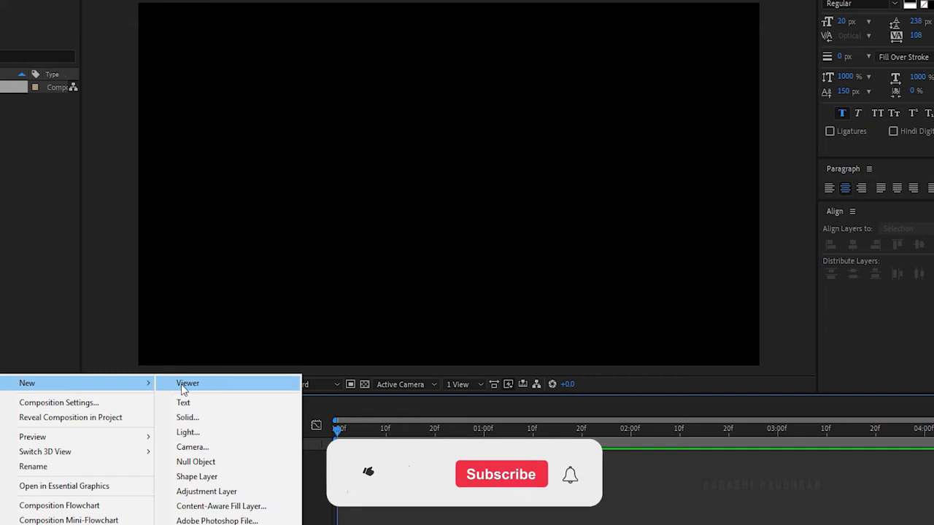
left_click(188, 417)
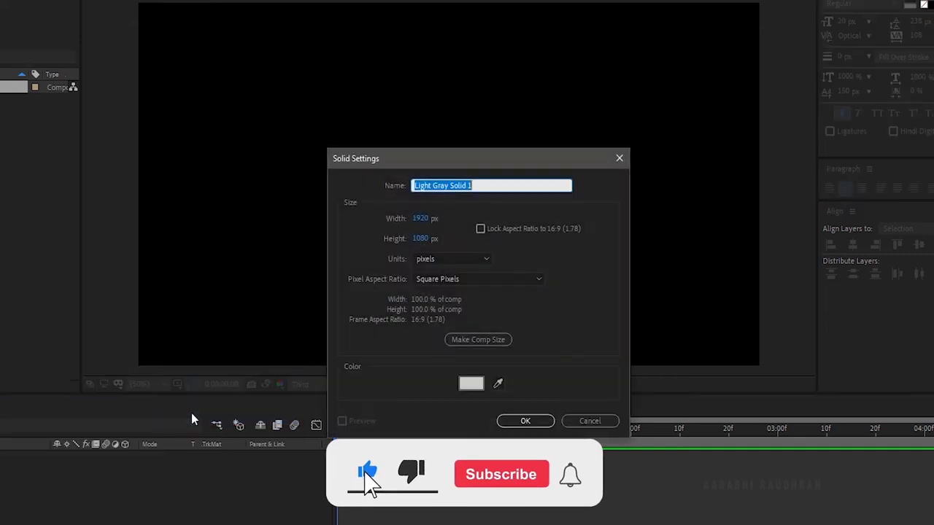
left_click(522, 420)
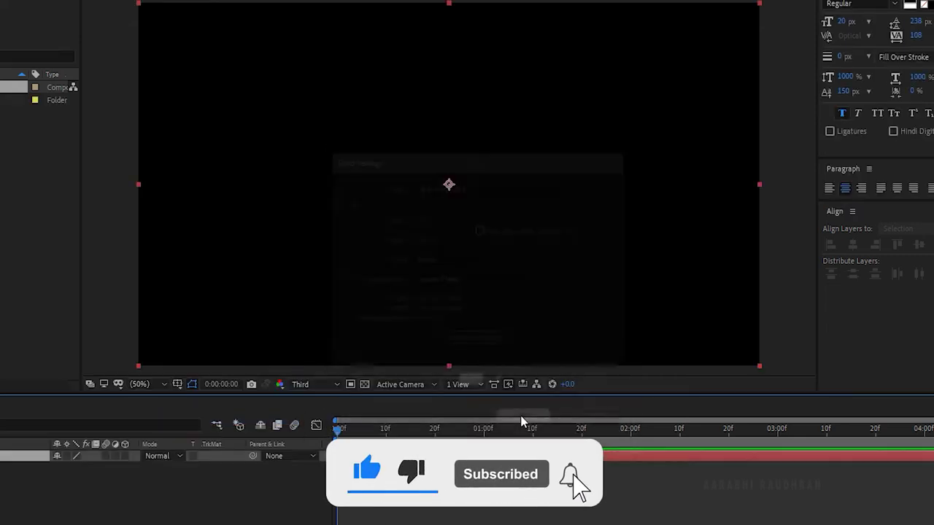
- Apply the Gradient Ramp effect to the solid layer and swap its start and end colors
left_click(850, 76)
type("ram")
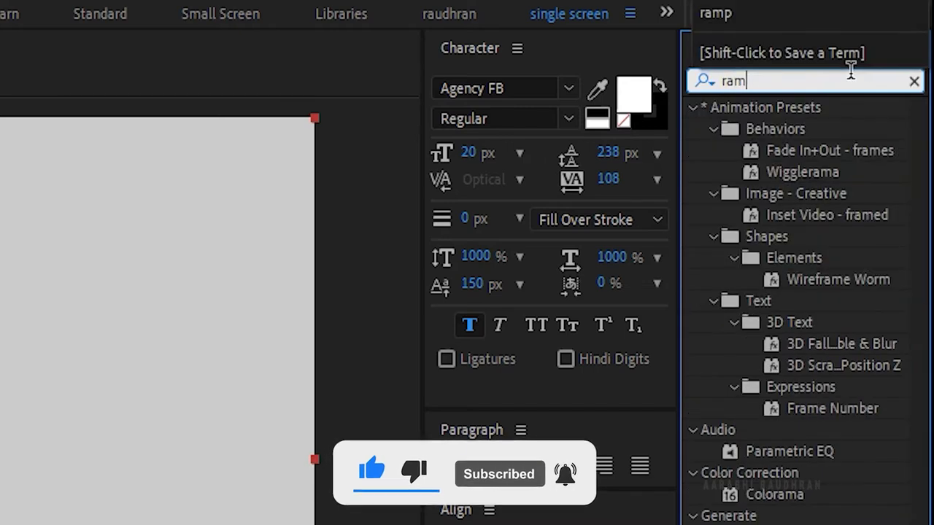
type("p")
left_click_drag(814, 129, 163, 410)
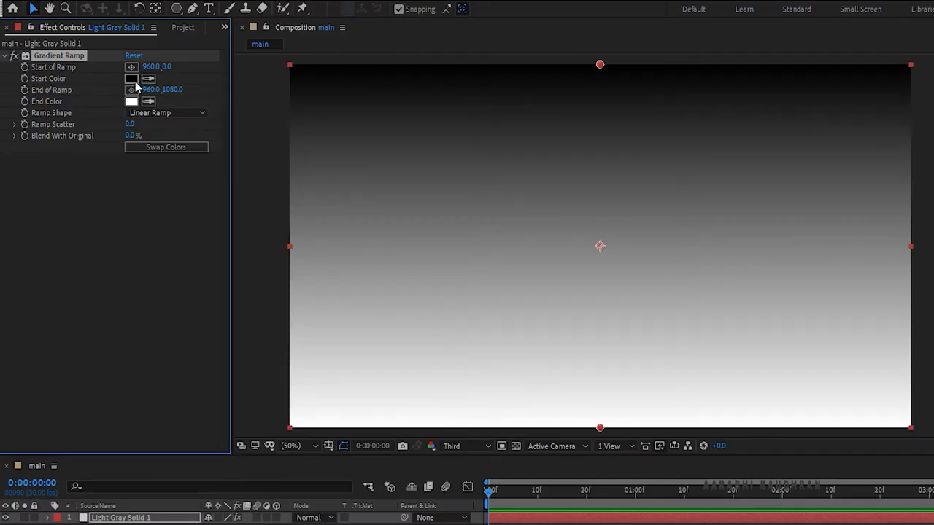
left_click(132, 147)
- Change the gradient's start color to a dark blue
left_click(139, 80)
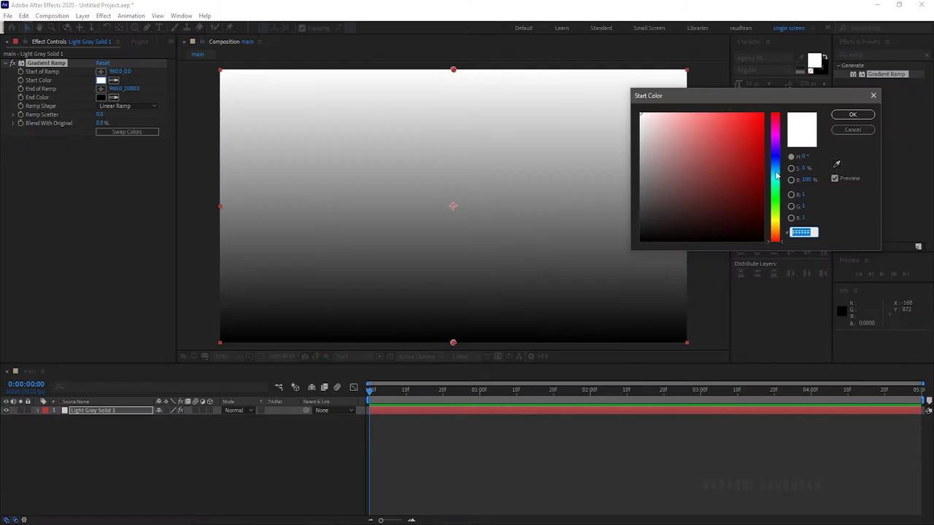
left_click(764, 159)
mouse_move(763, 158)
left_mouse_down()
mouse_move(764, 145)
mouse_move(763, 185)
mouse_move(692, 119)
mouse_move(774, 212)
left_mouse_up()
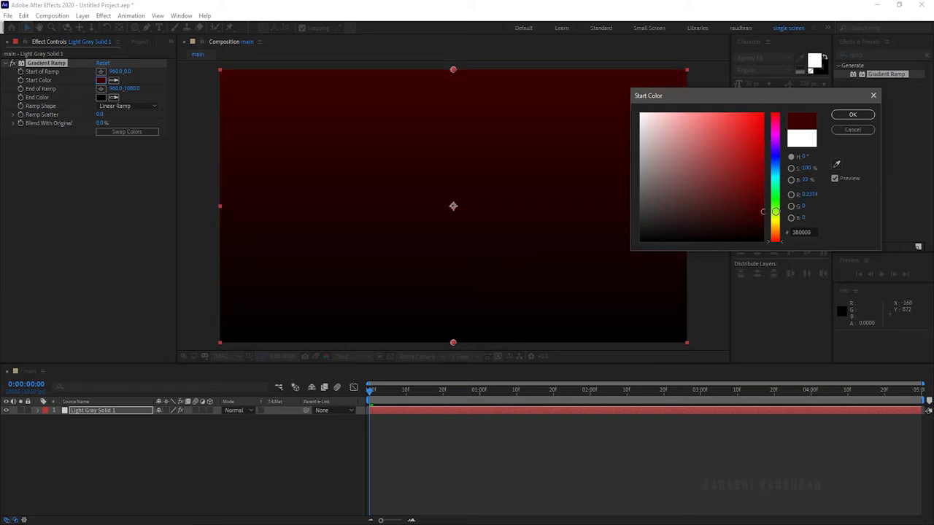
left_click_drag(777, 166, 777, 173)
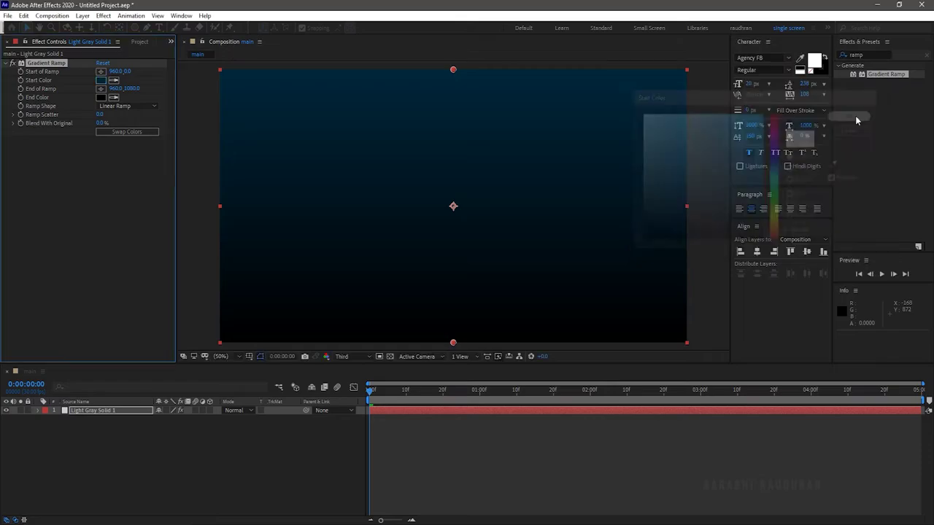
left_click(852, 114)
- Apply the Noise effect to the solid layer and set the amount of noise to 3%
left_click(888, 55)
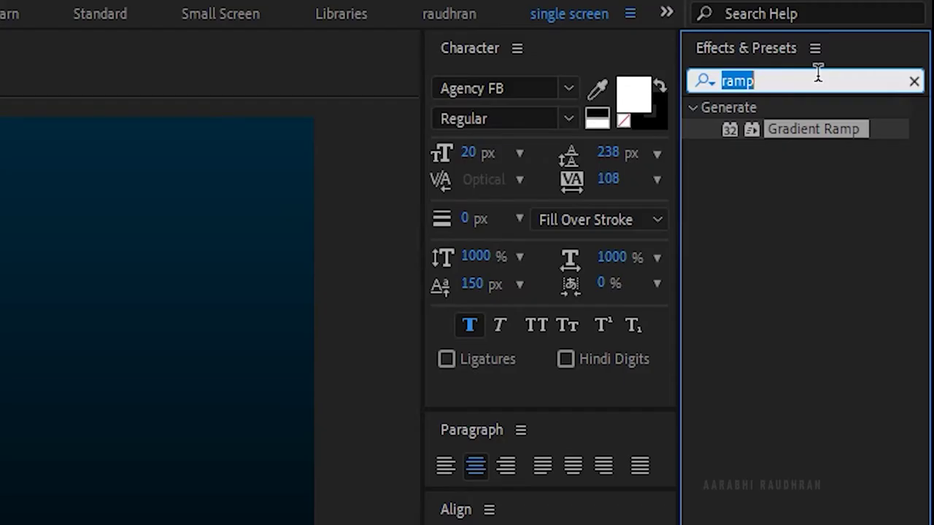
type("noise")
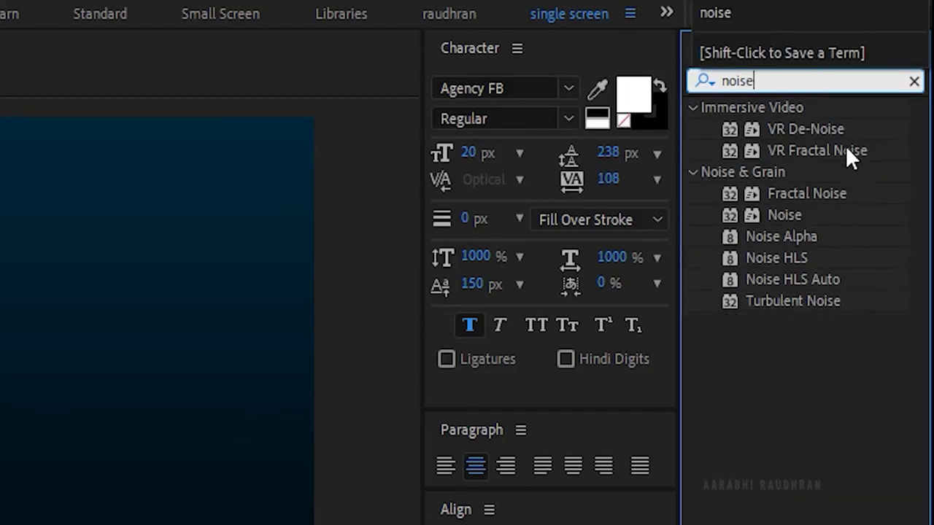
left_click_drag(784, 214, 526, 168)
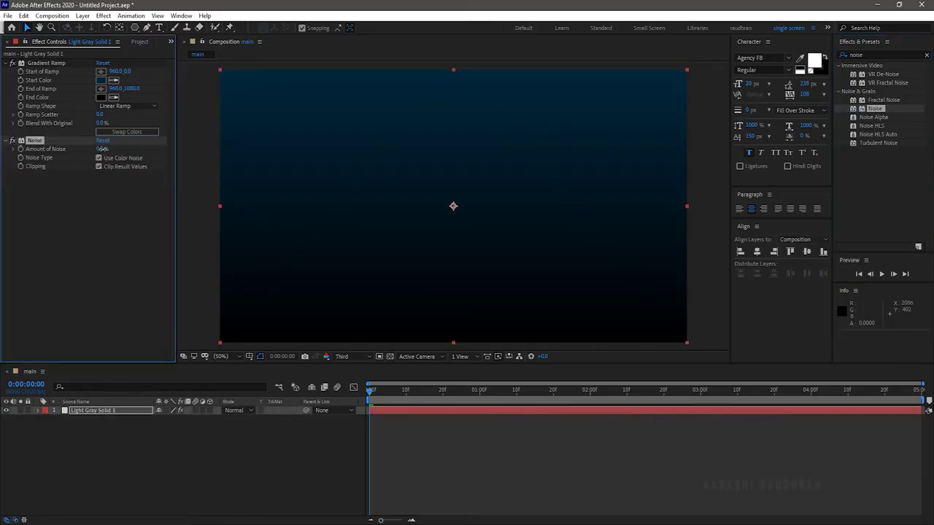
left_click(101, 149)
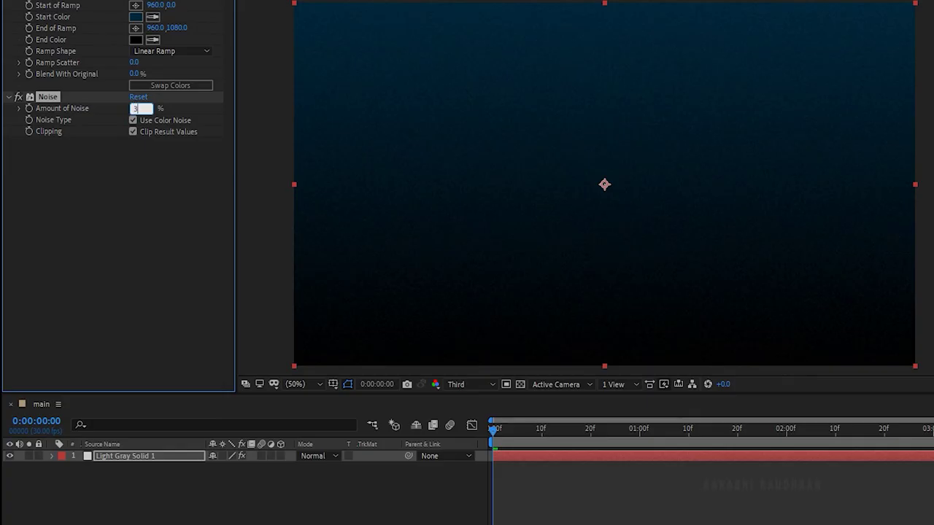
type("3")
key("Return")
- Add a text layer reading TITLE DESIGN
right_click(274, 350)
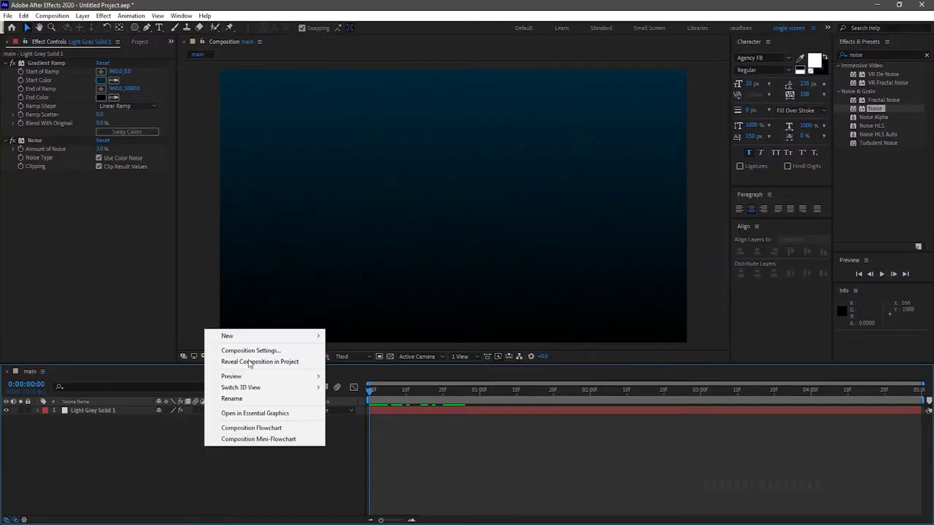
mouse_move(262, 337)
left_click(375, 351)
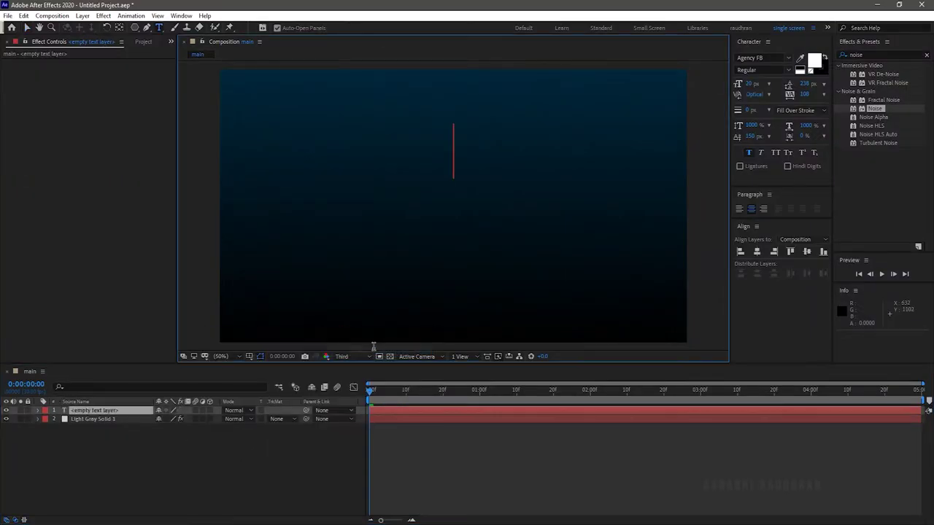
type("TITLE")
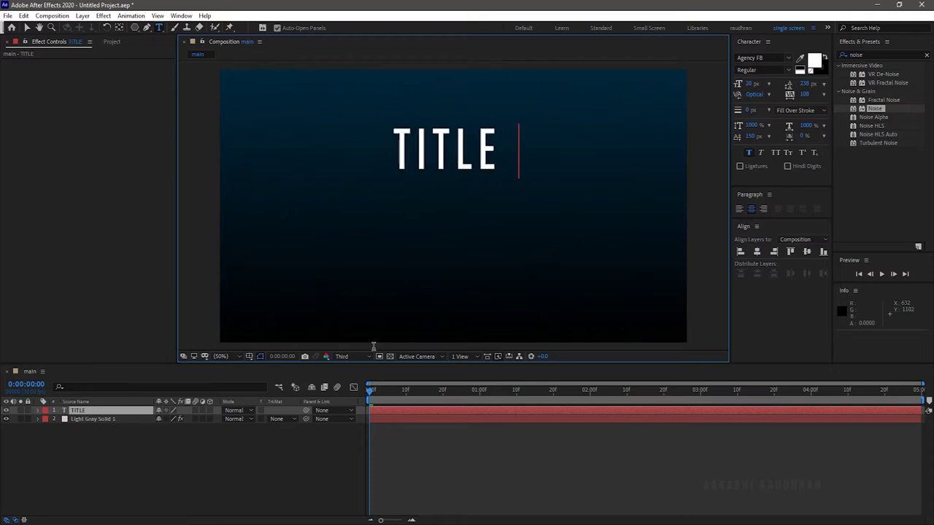
type(" DE")
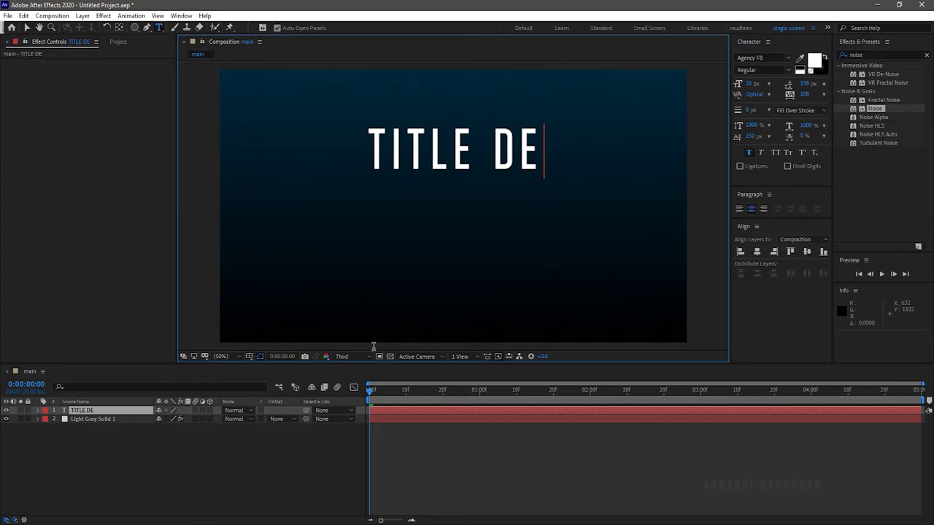
type("SIGN")
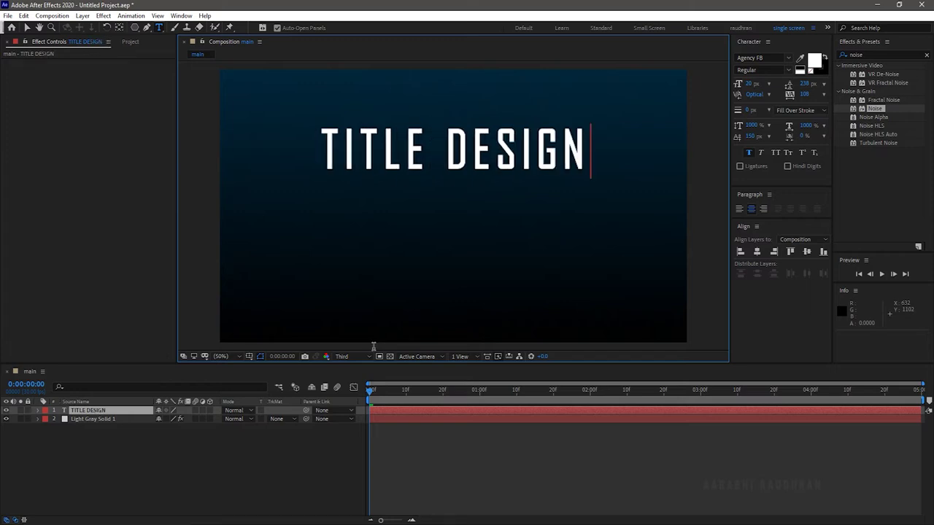
- Center the TITLE DESIGN text vertically and horizontally in the composition, and deselect it
left_click(100, 410)
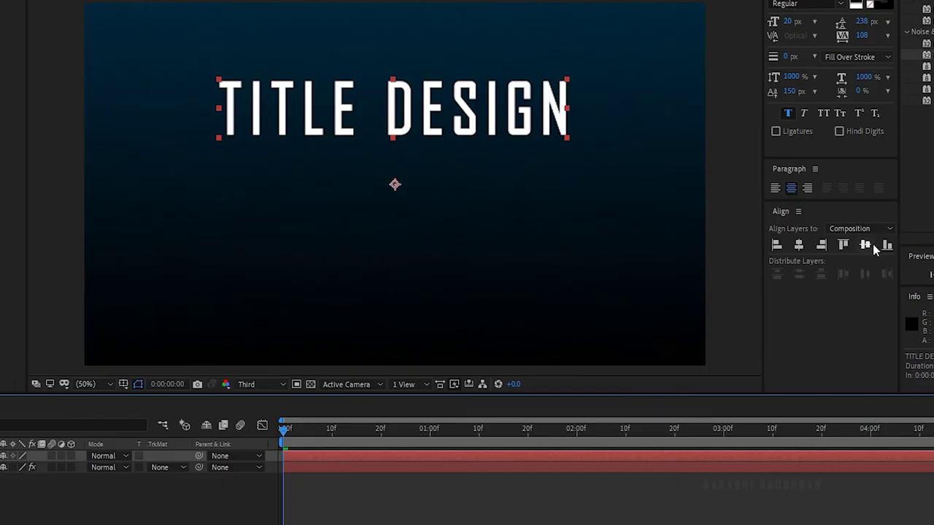
left_click(807, 252)
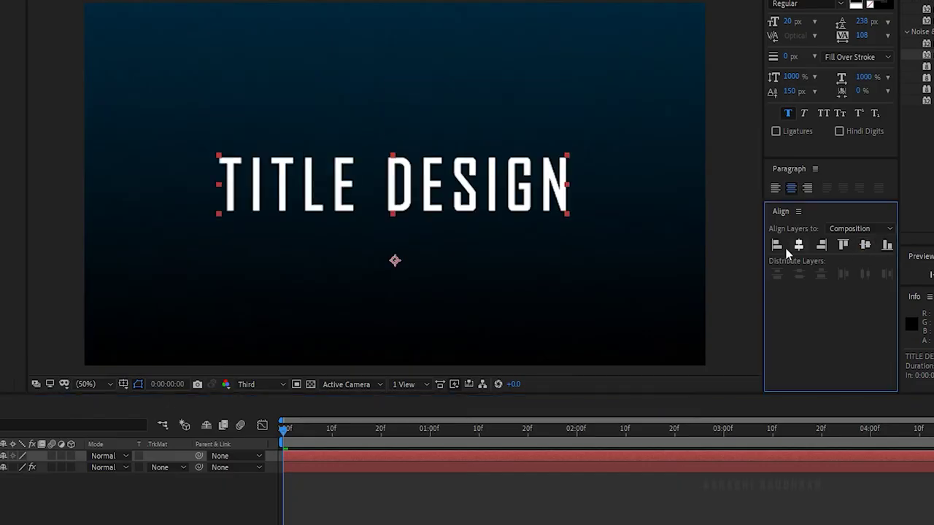
left_click(798, 247)
left_click(67, 515)
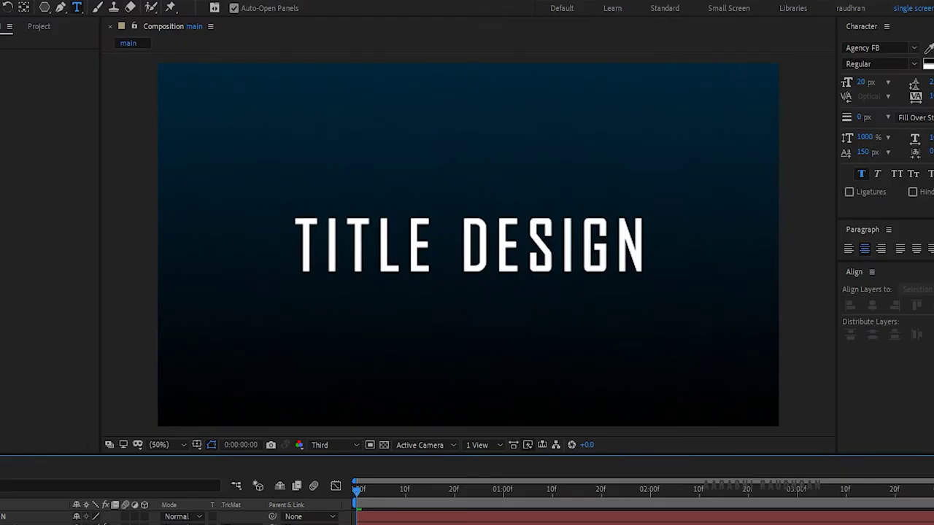
key("v")
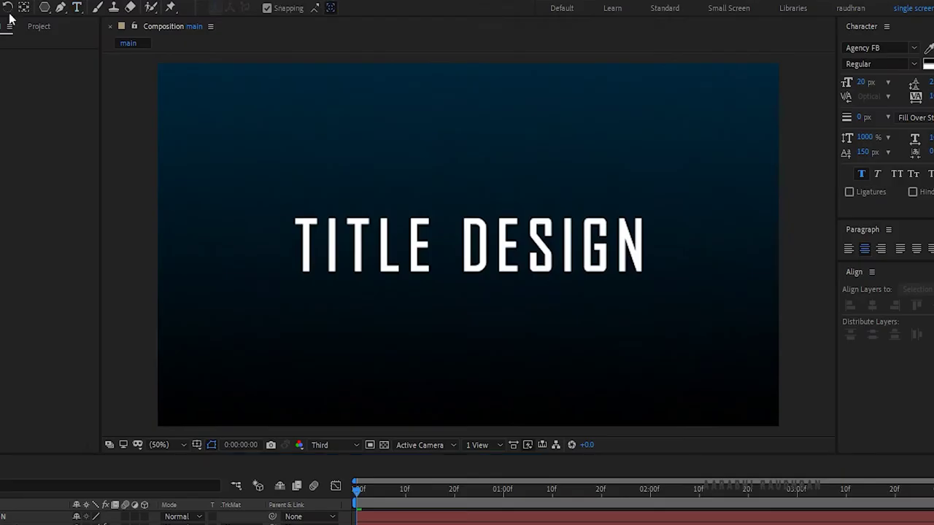
- Set the Pen tool to draw with no fill and a solid color stroke
left_click(60, 9)
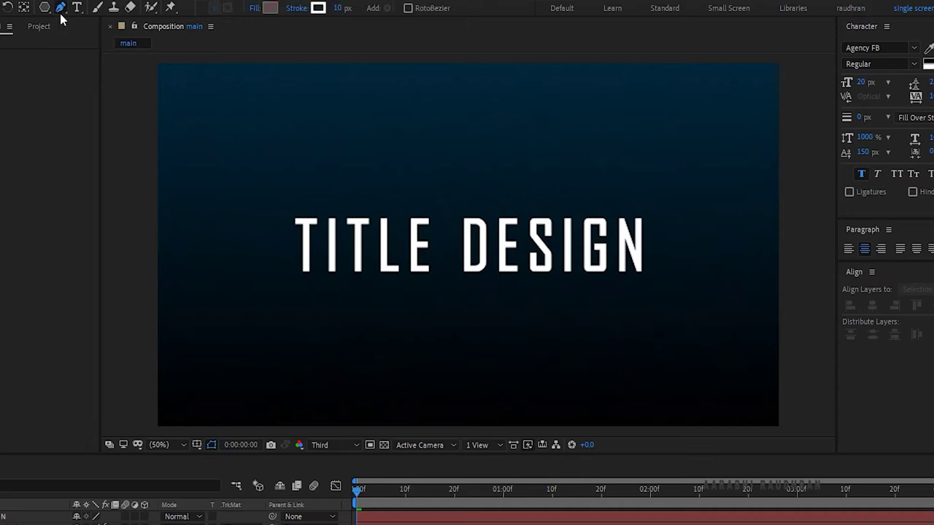
left_click(256, 8)
left_click(423, 279)
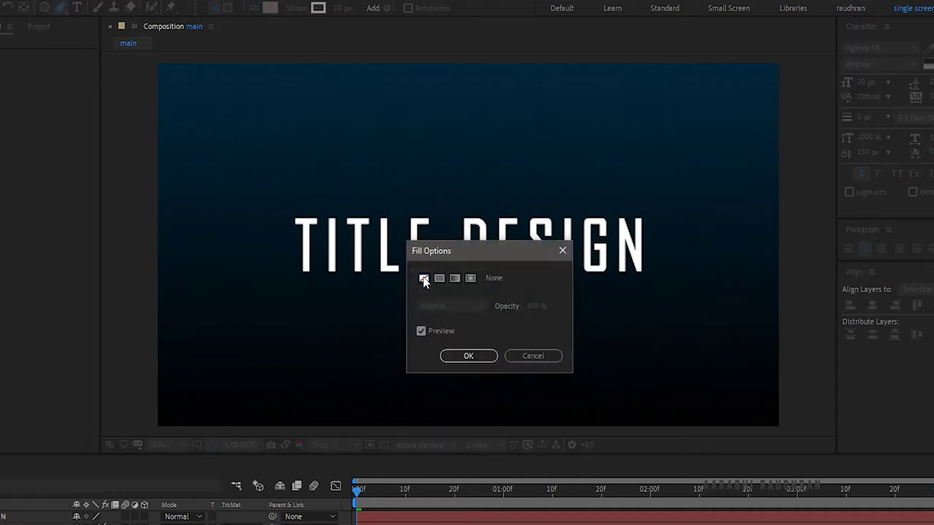
left_click(469, 356)
left_click(310, 9)
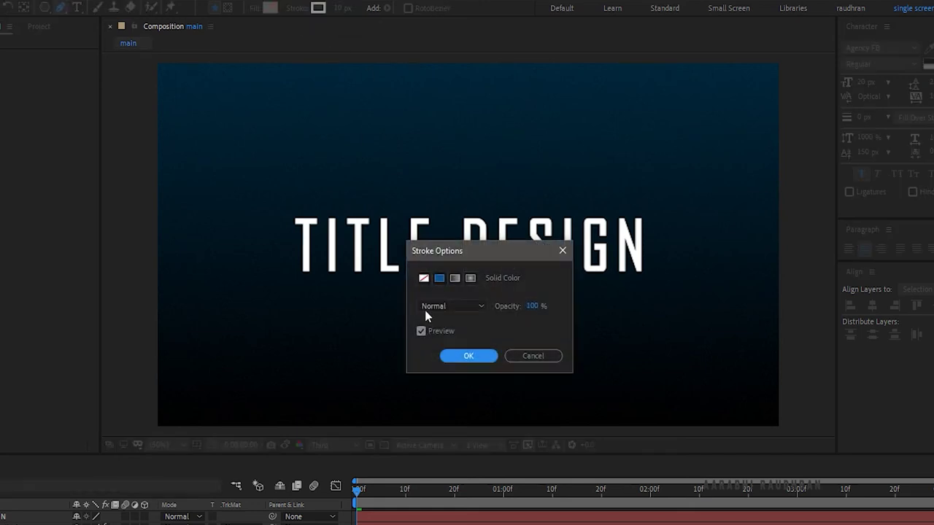
left_click(467, 357)
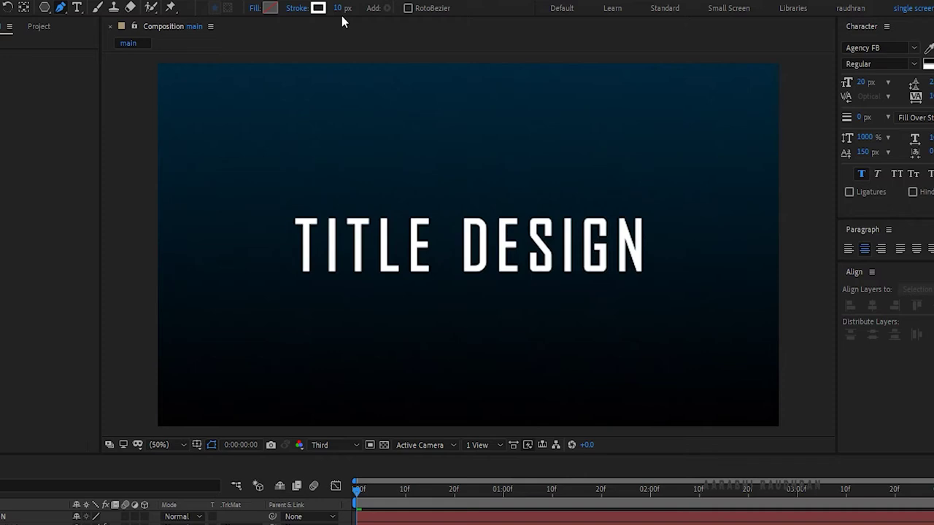
- Draw a straight diagonal slash between the words TITLE and DESIGN and center it vertically in the composition
left_click(460, 177)
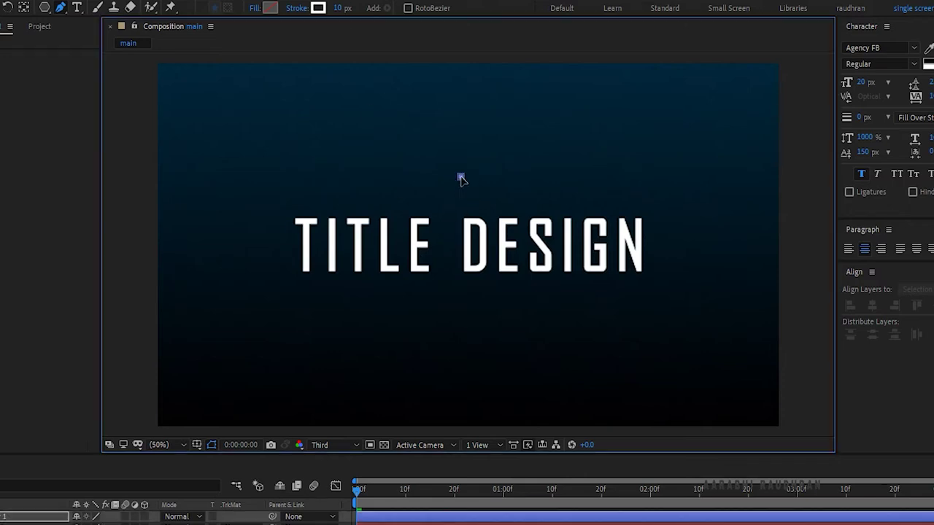
left_click(430, 301)
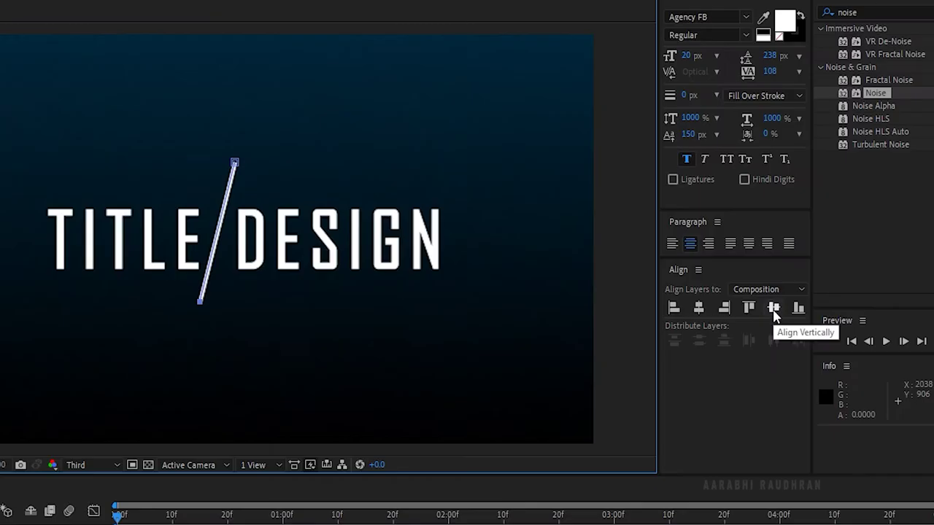
left_click(933, 308)
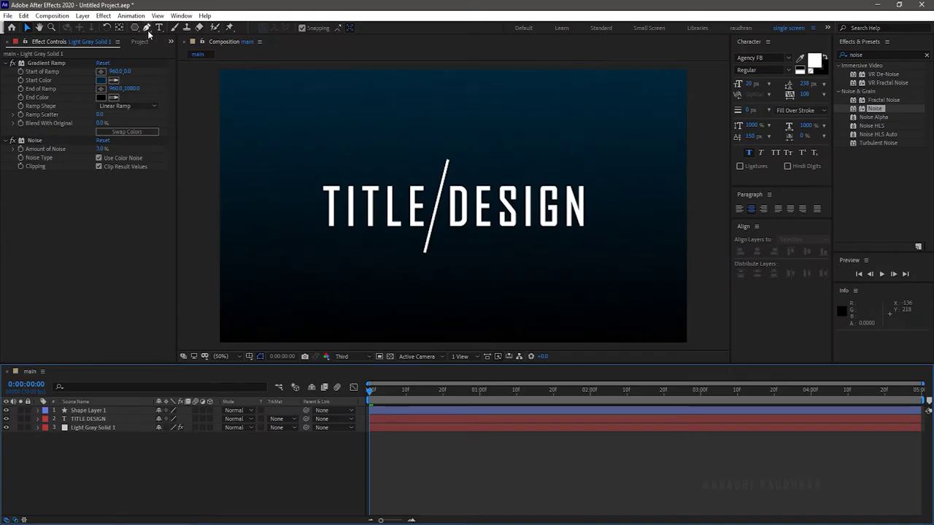
- With no layer selected, set the Pen tool to a solid color fill and no stroke
left_click(148, 30)
left_click(291, 27)
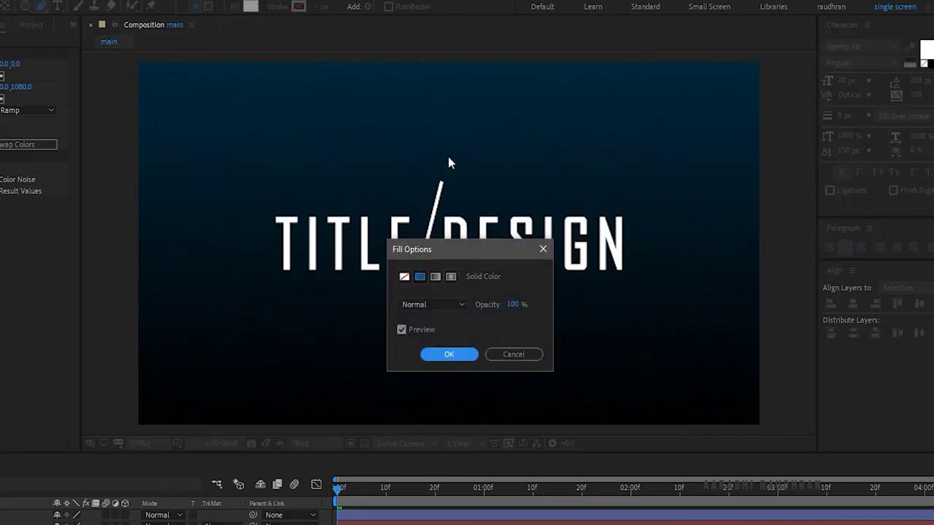
left_click(445, 355)
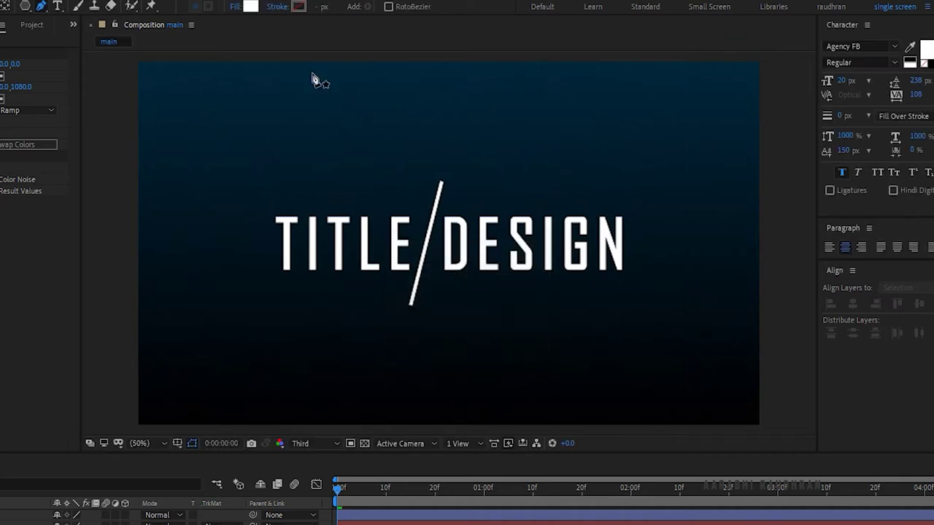
left_click(290, 10)
left_click(405, 278)
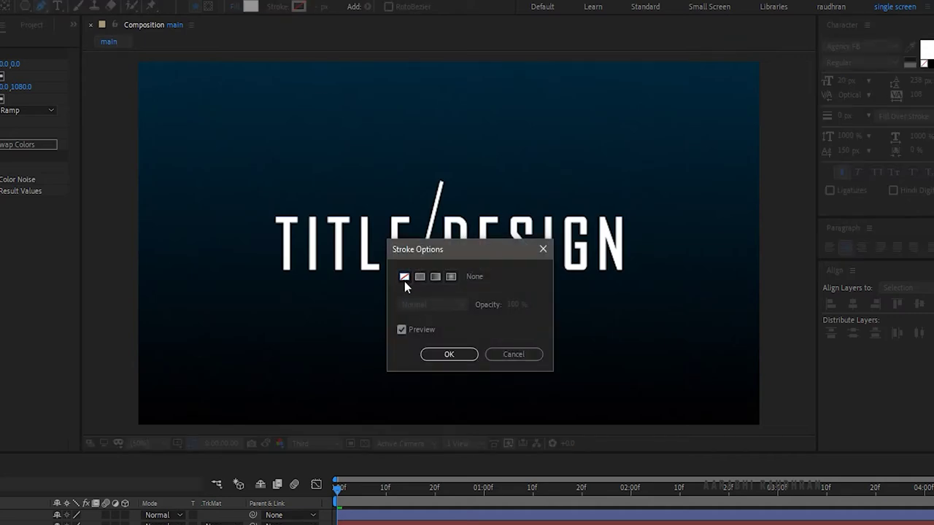
left_click(447, 356)
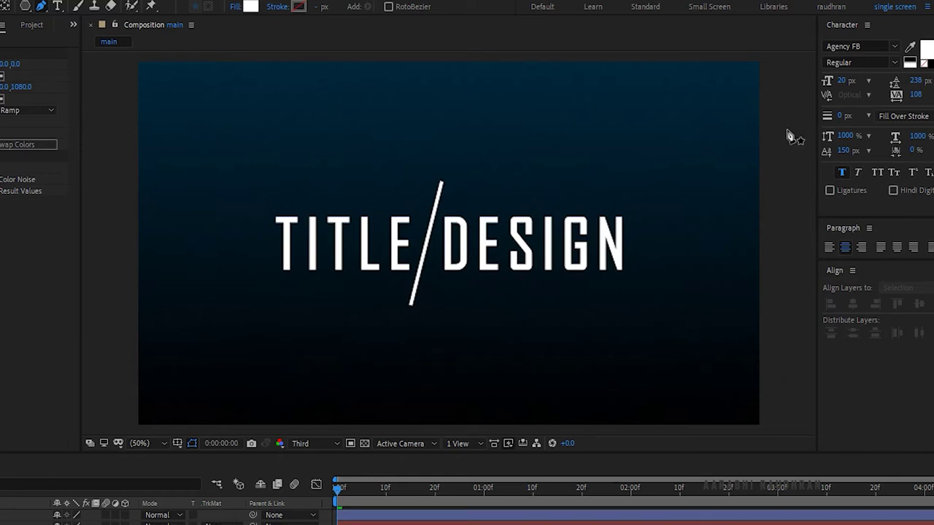
- Draw a four-sided filled shape over the word DESIGN, its slanted side parallel to the slash and its far side beyond the composition edge
left_click(786, 129)
left_click(794, 374)
left_click(403, 346)
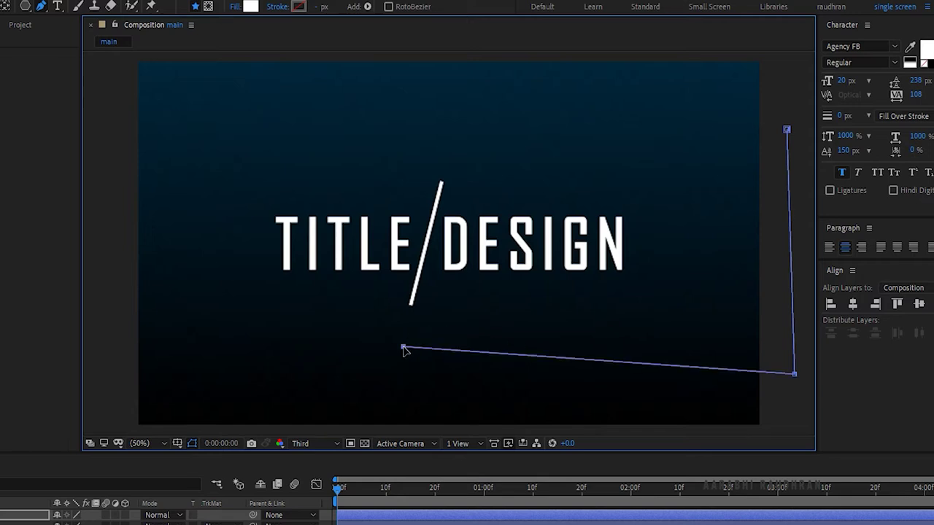
left_click(456, 140)
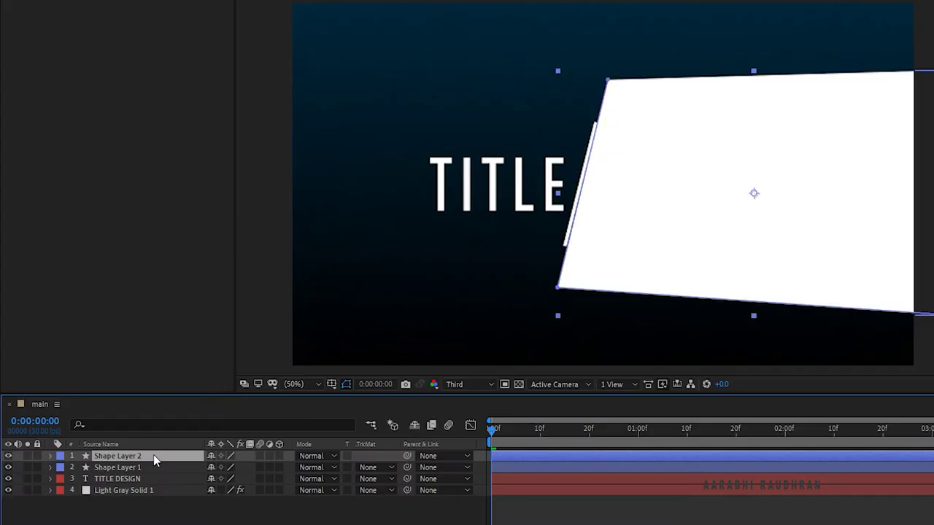
- Rename the new four-sided shape layer as matte
right_click(153, 454)
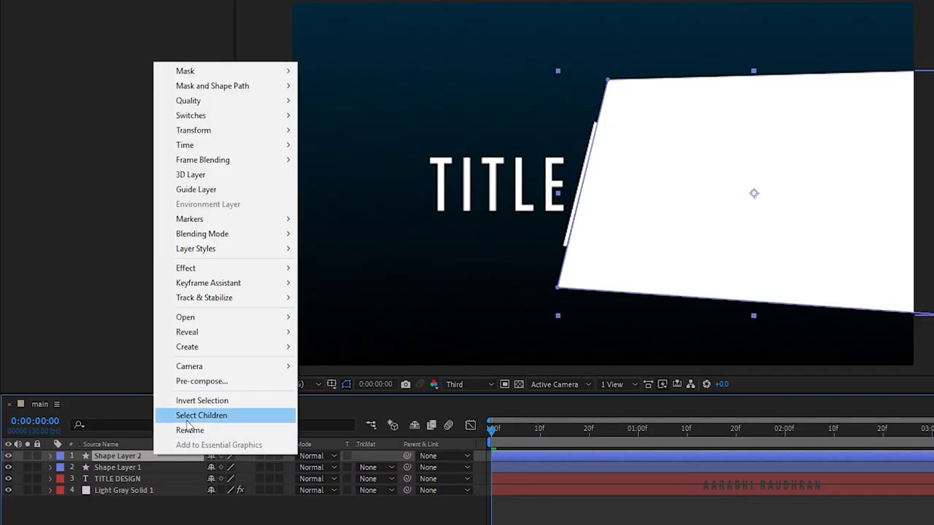
left_click(189, 430)
type("matte")
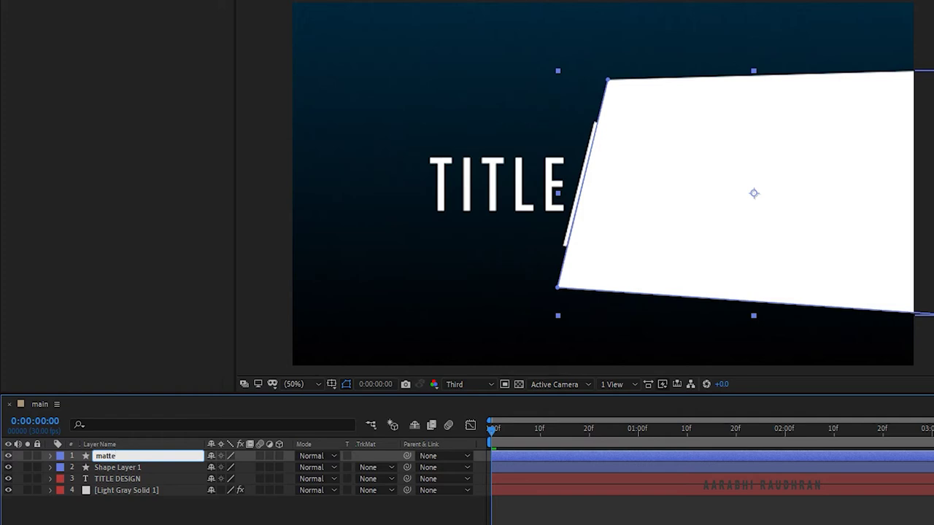
key("Return")
- Move the slash's shape layer above the matte layer, rename it as line, and deselect it
mouse_move(137, 465)
left_mouse_down()
mouse_move(135, 476)
mouse_move(129, 452)
left_mouse_up()
left_click(120, 456)
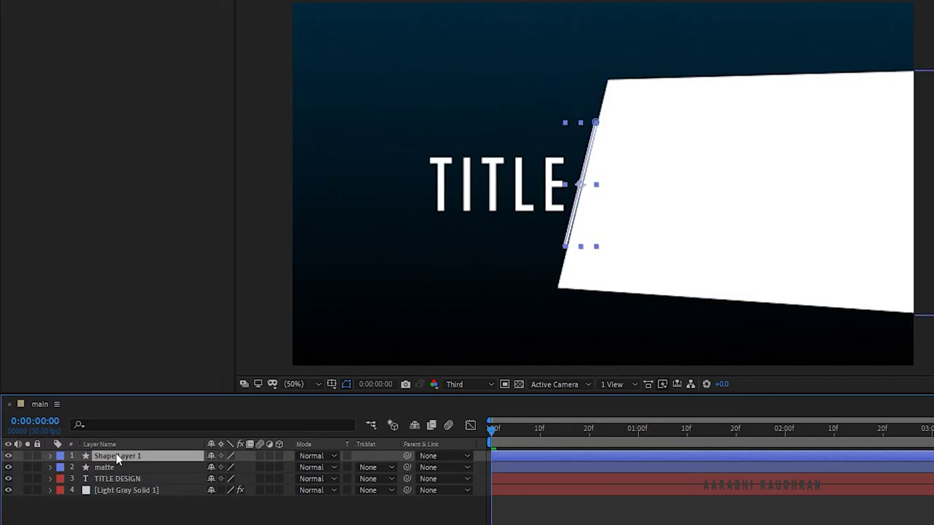
right_click(118, 455)
left_click(156, 430)
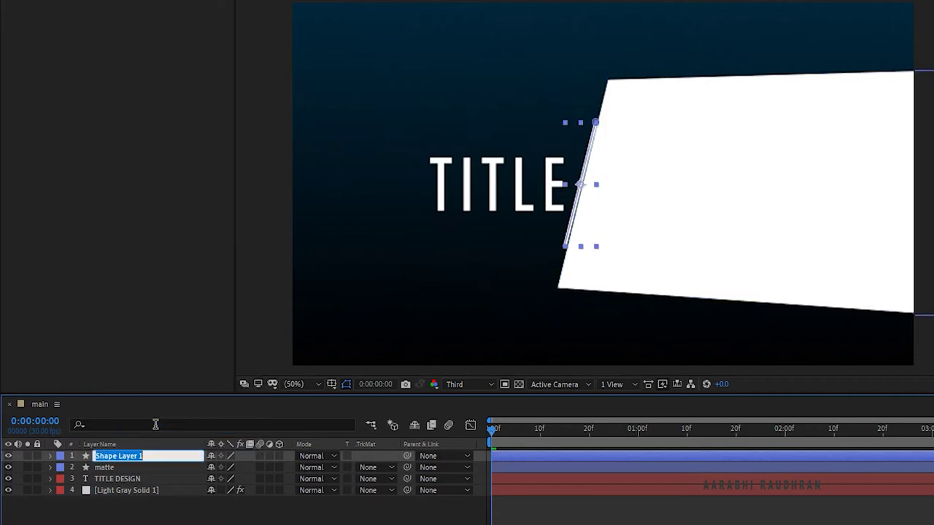
key("BackSpace")
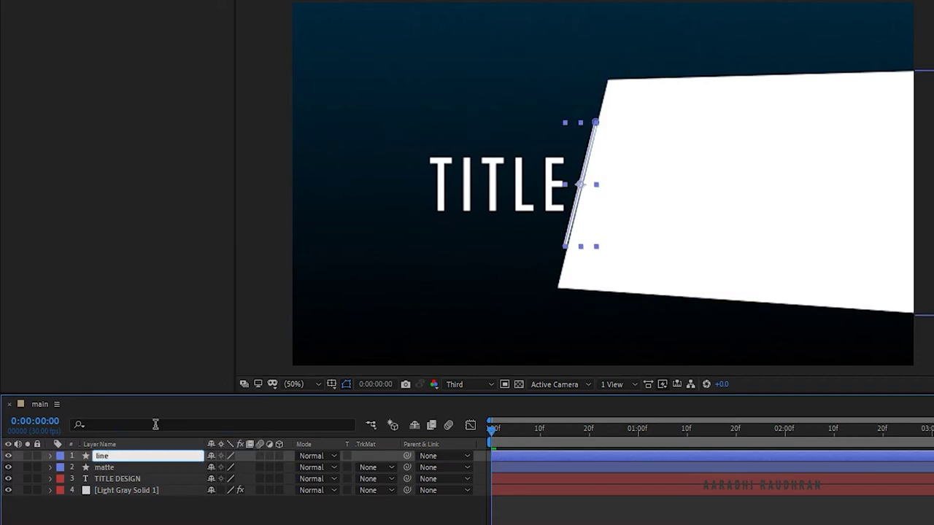
key("Return")
left_click(140, 520)
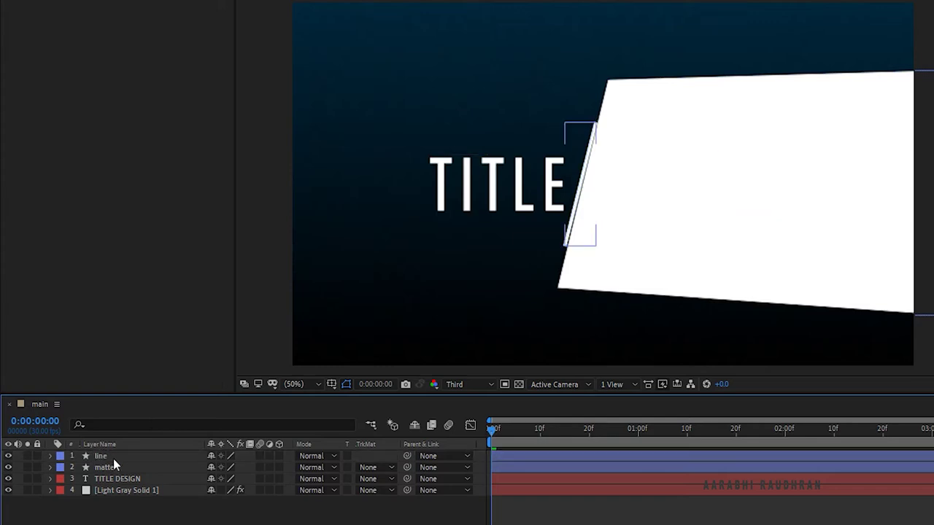
- Set the TITLE DESIGN text layer's track matte to Alpha Matte "matte", and place a duplicate of the text layer above the matte layer
left_click(113, 459)
left_click(115, 468)
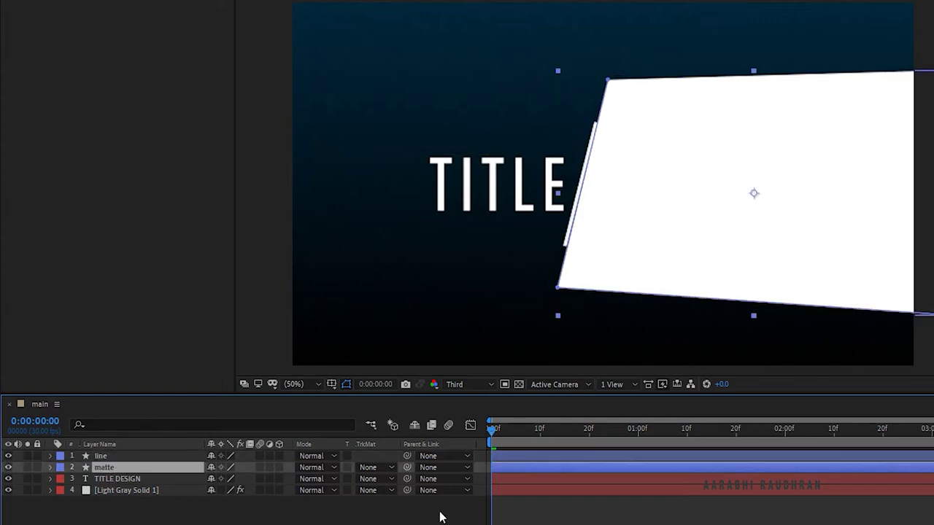
left_click(392, 478)
left_click(397, 513)
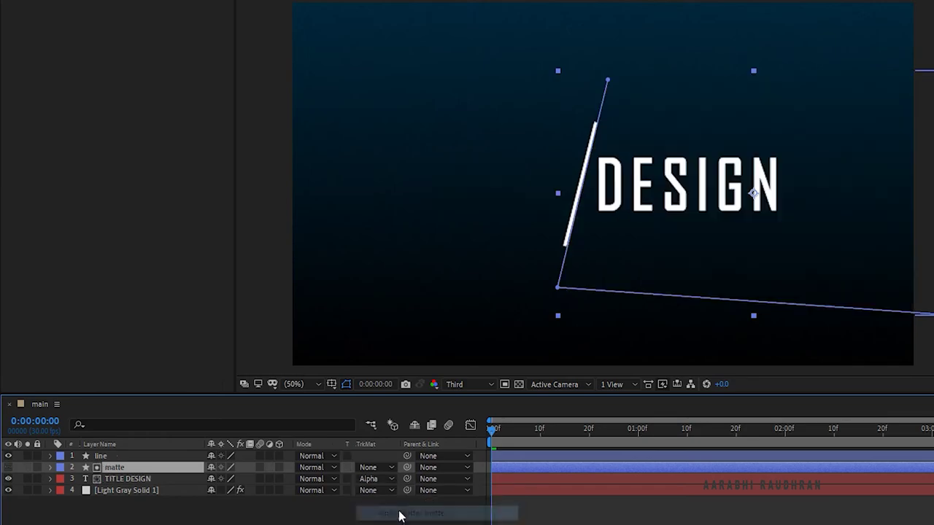
key("ctrl+d")
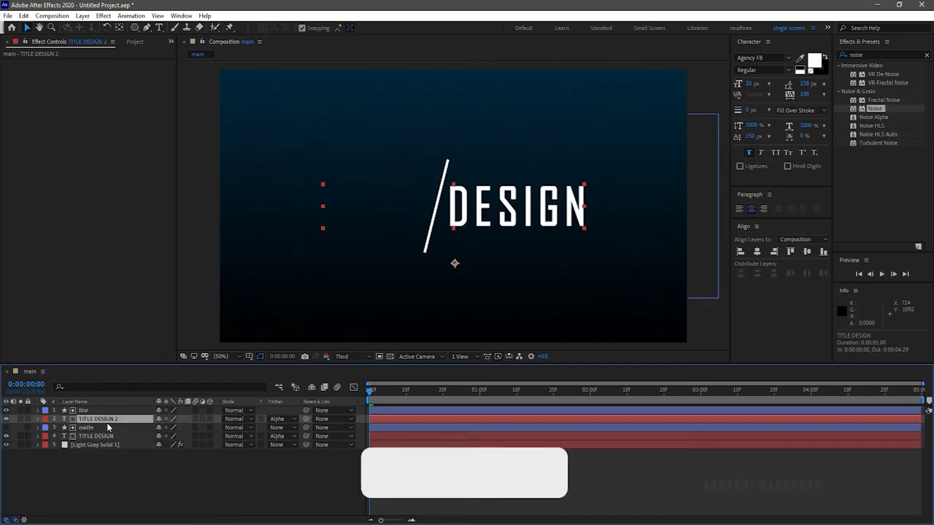
left_click(137, 485)
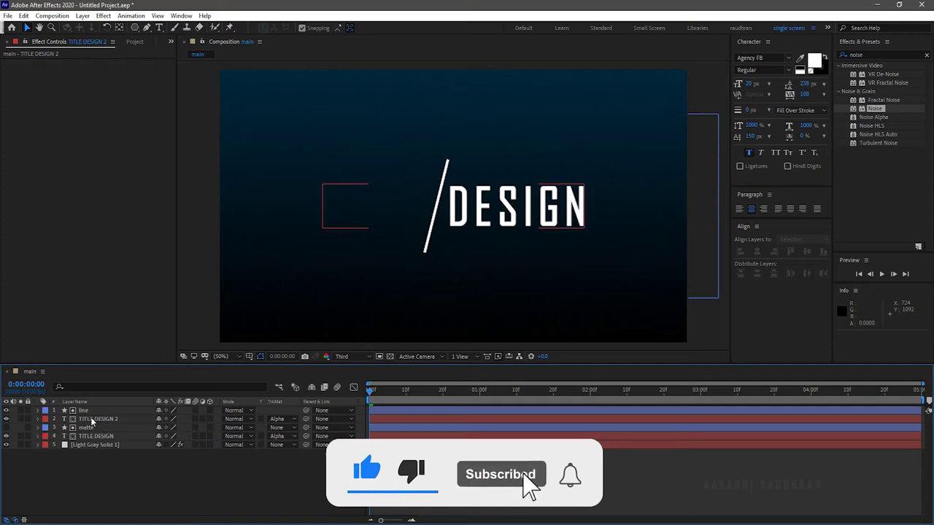
- Activate the Pen tool with a solid color fill and no stroke
left_click(147, 29)
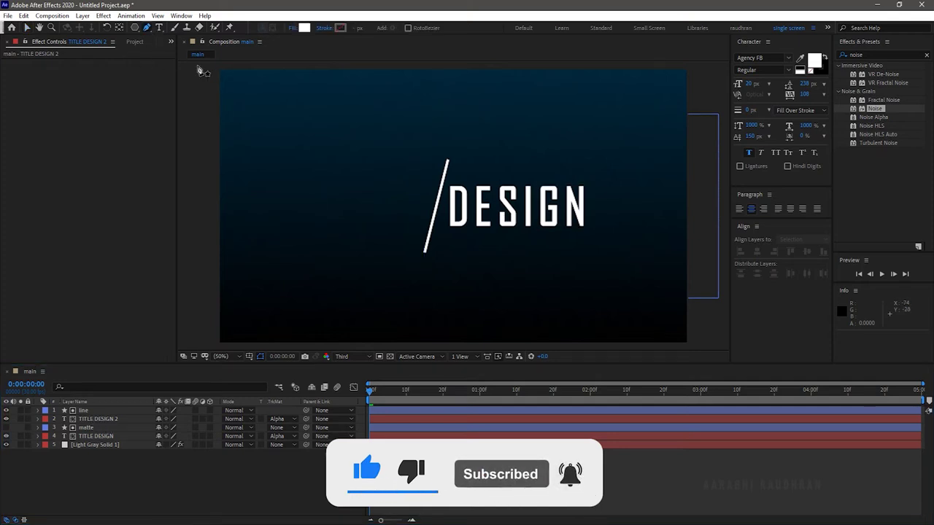
left_click(291, 28)
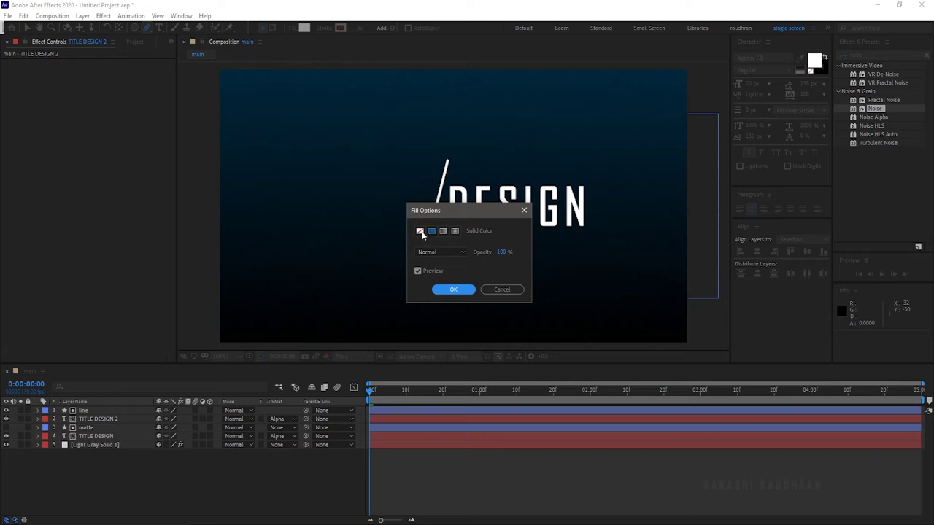
left_click(453, 289)
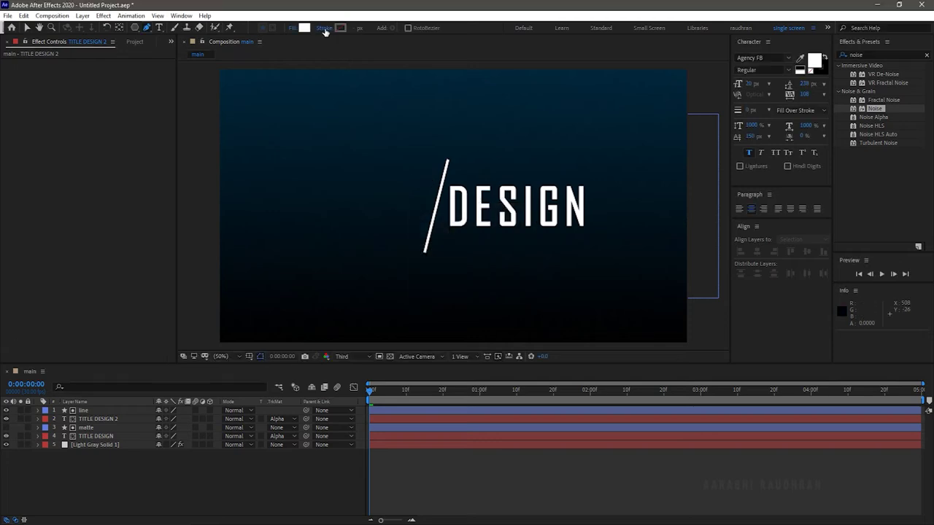
left_click(323, 28)
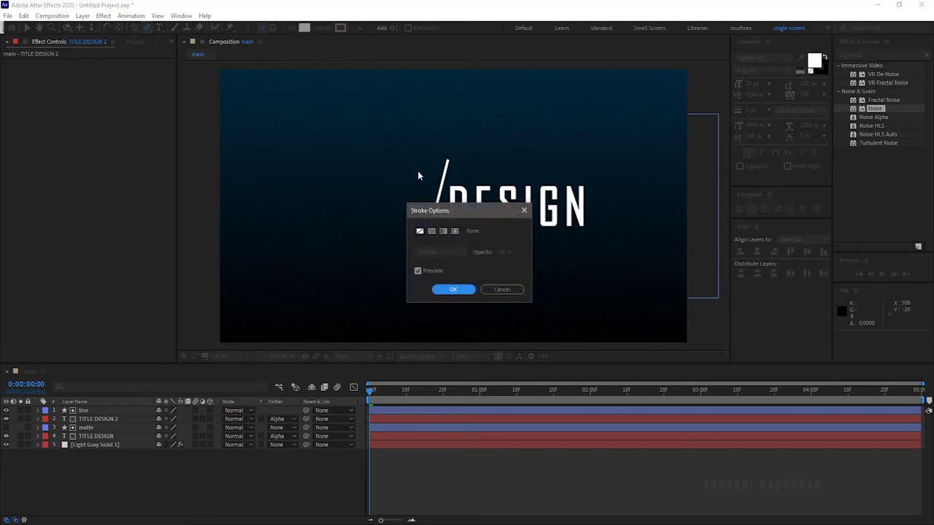
left_click(440, 290)
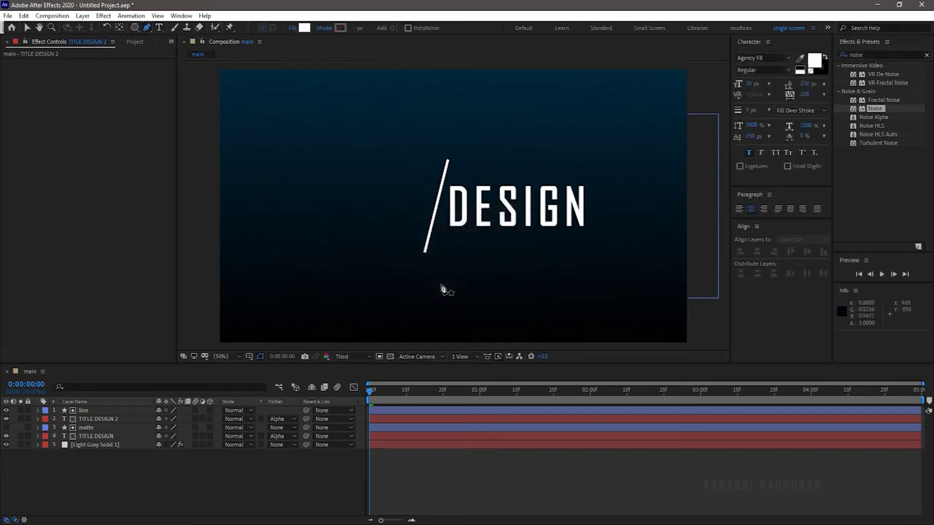
- Show the matte layer and remove the track matte from the TITLE DESIGN 2 layer
left_click(8, 428)
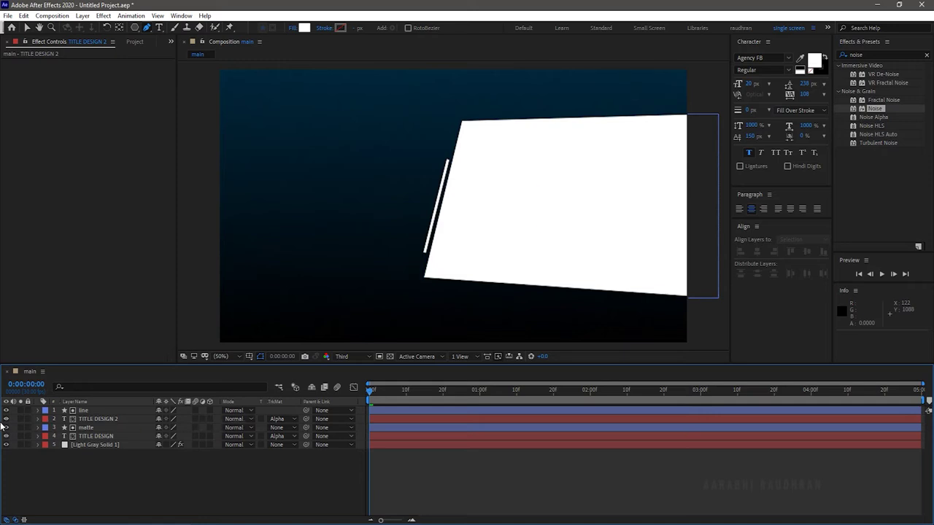
left_click(277, 419)
left_click(284, 431)
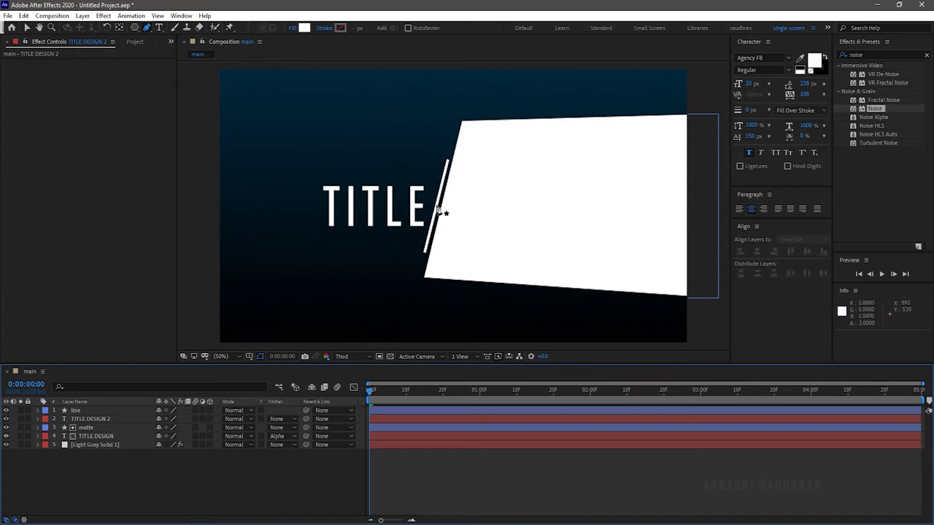
- Draw a four-sided filled shape over the word TITLE, with one side running parallel to the slash and the opposite side outside the composition
left_click(211, 309)
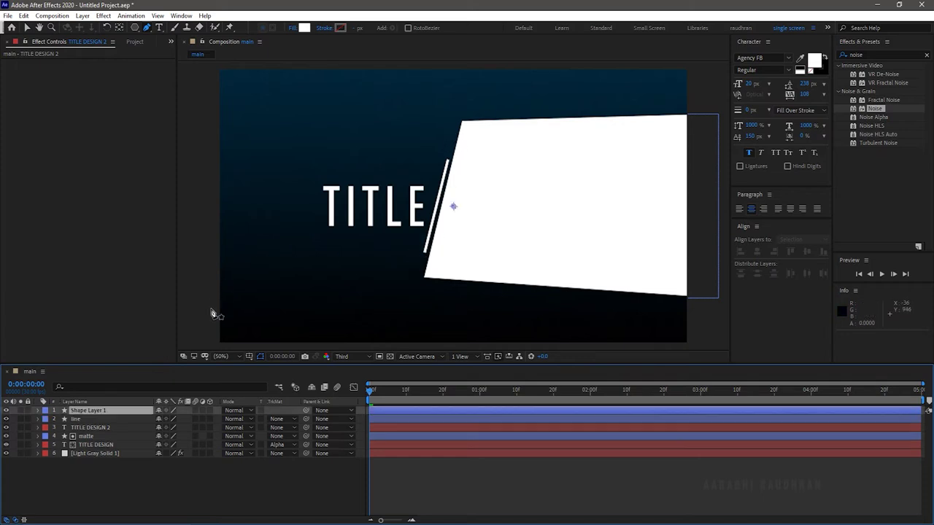
left_click(203, 103)
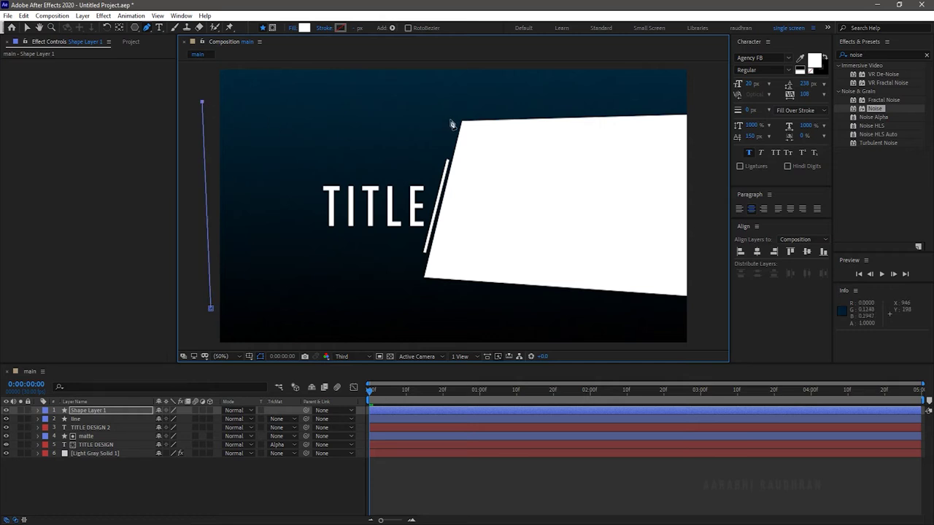
left_click(453, 121)
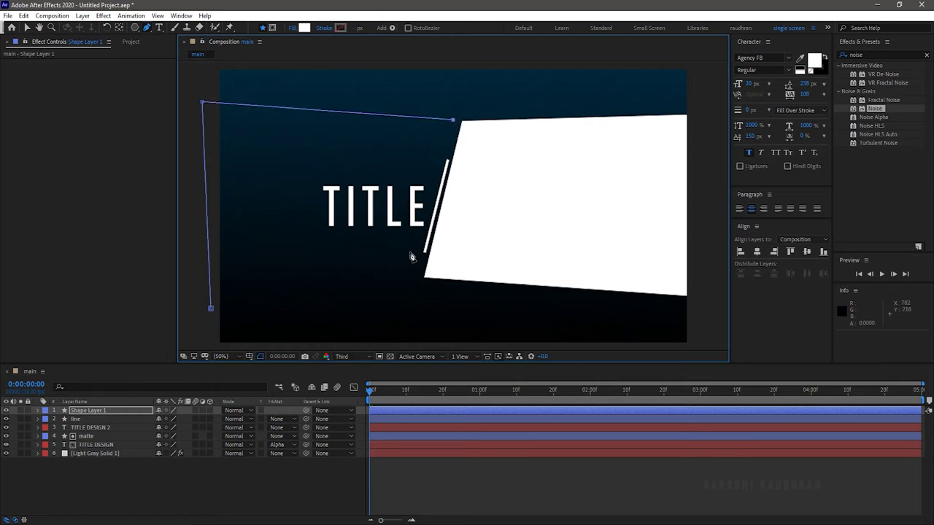
left_click(410, 277)
left_click_drag(410, 277, 414, 278)
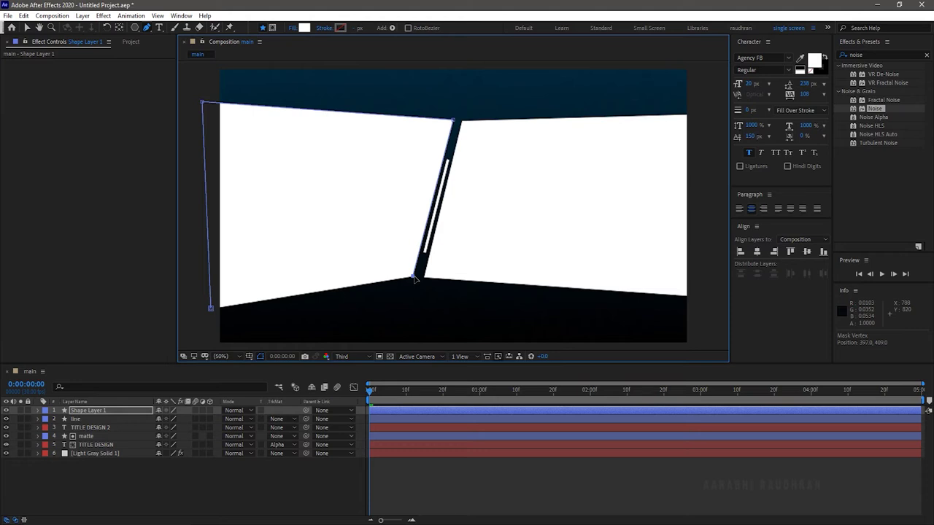
left_click_drag(413, 278, 413, 278)
- Rename the shape layer covering the word TITLE as matte 2
left_click(125, 480)
left_click(98, 409)
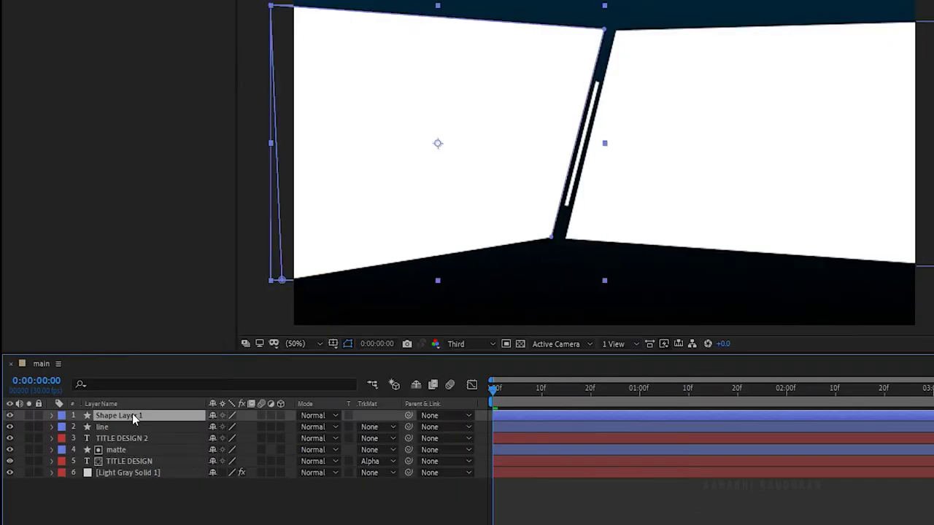
right_click(98, 409)
left_click(170, 387)
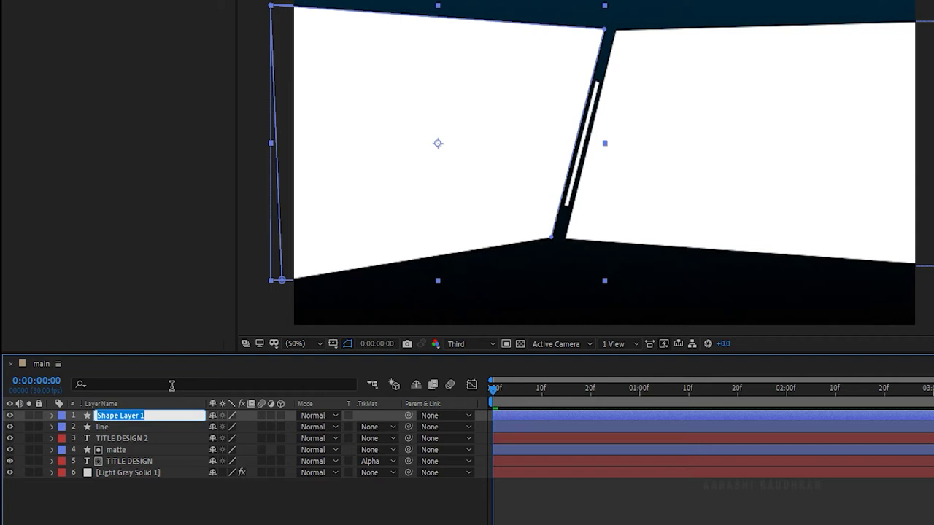
type("matte 2")
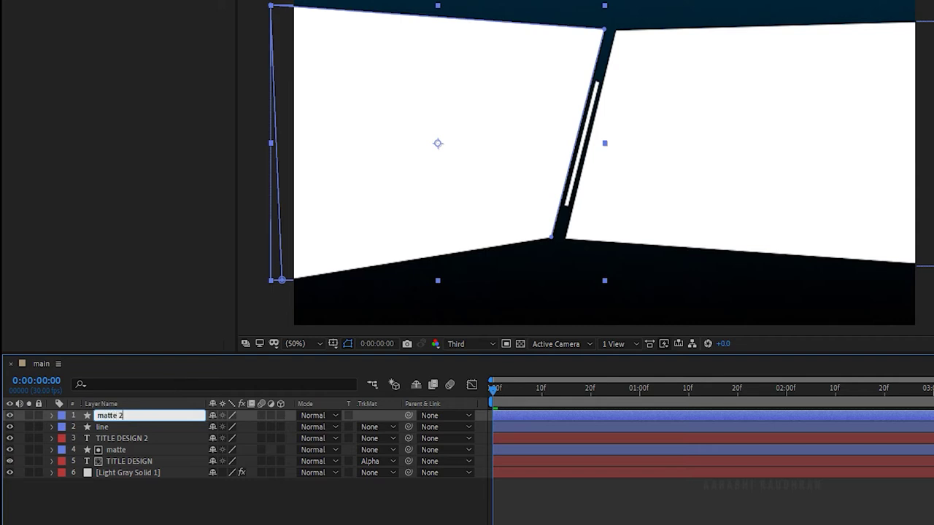
key("Return")
- Move matte 2 directly above TITLE DESIGN 2, set it as that text's alpha matte, and hide the first matte layer
left_click_drag(124, 421, 121, 435)
left_click(377, 438)
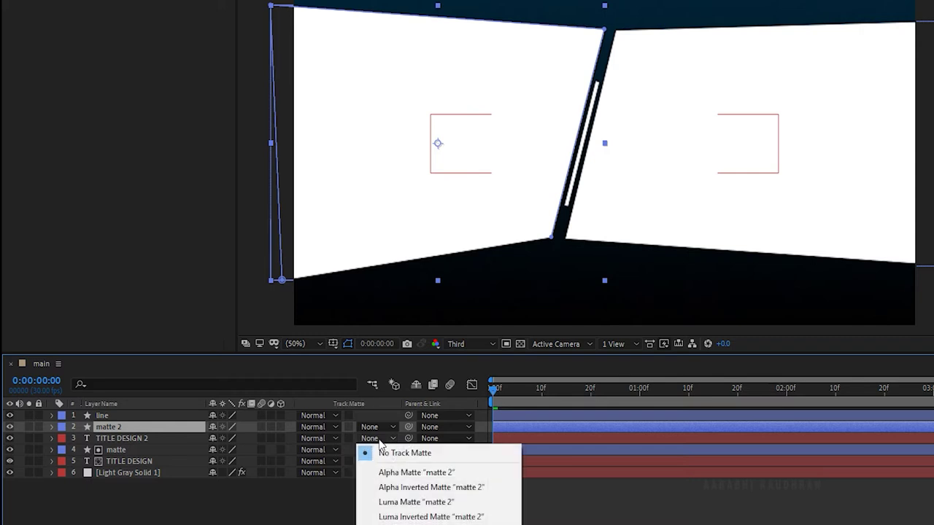
left_click(392, 475)
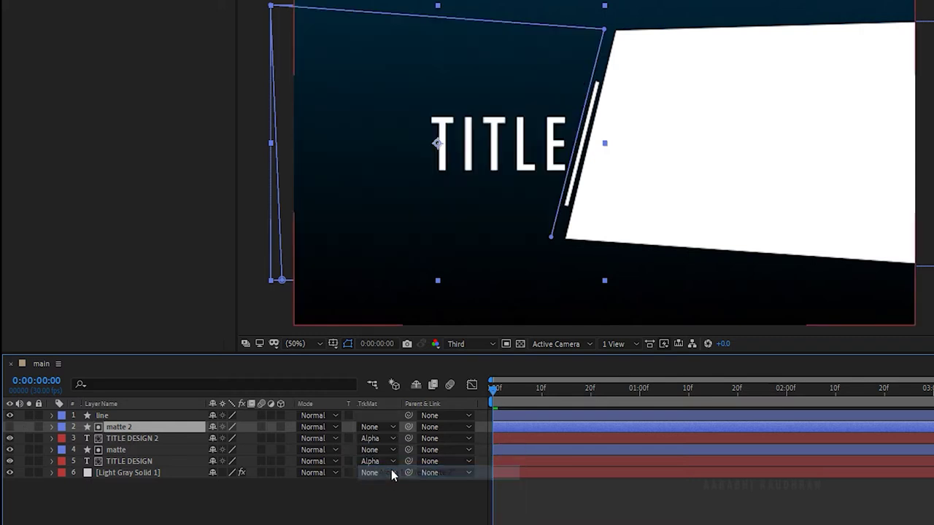
left_click(9, 450)
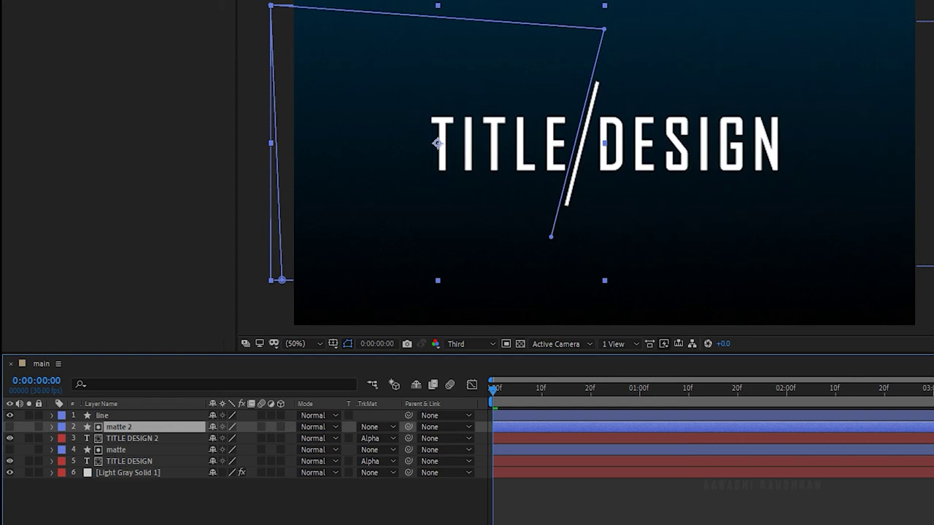
left_click(213, 520)
- Keyframe the TITLE DESIGN layer's current position at 0:00:01:10, and set its X position to 308.9 at 0:00:00:00
left_click(146, 461)
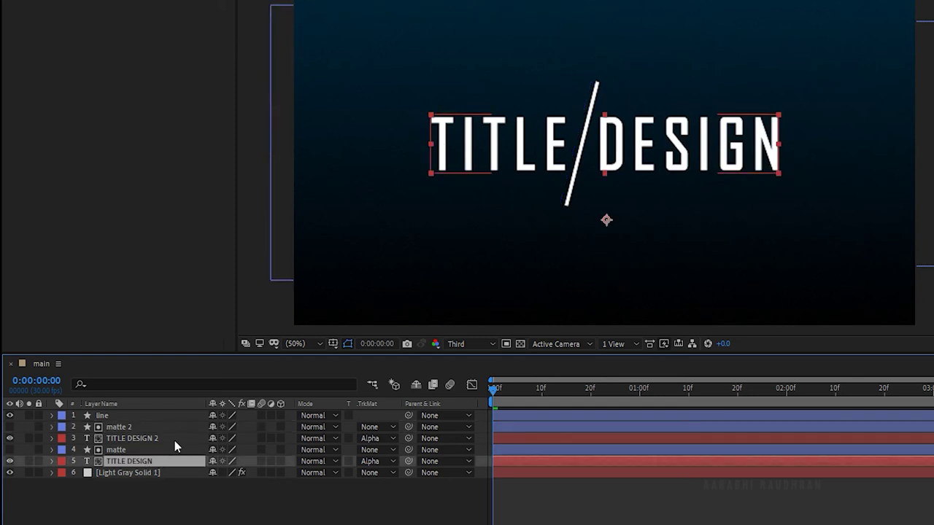
key("p")
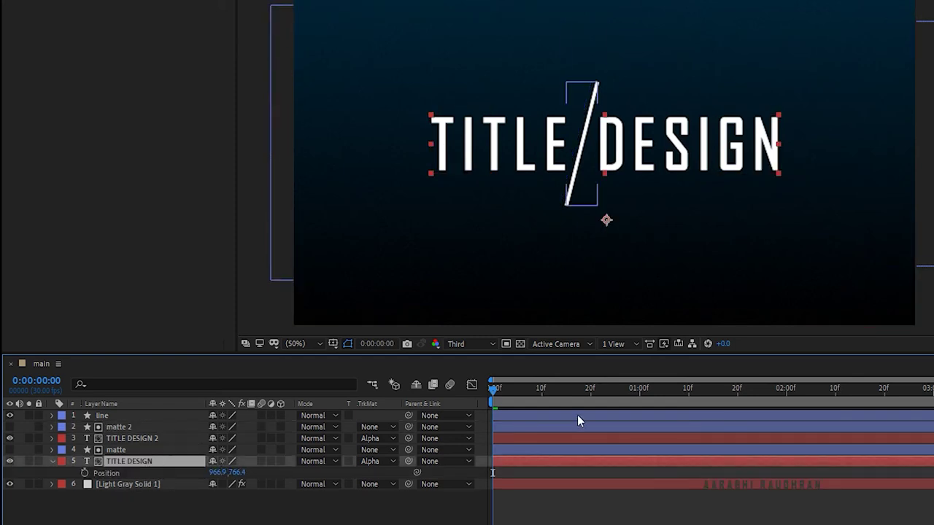
left_click(688, 394)
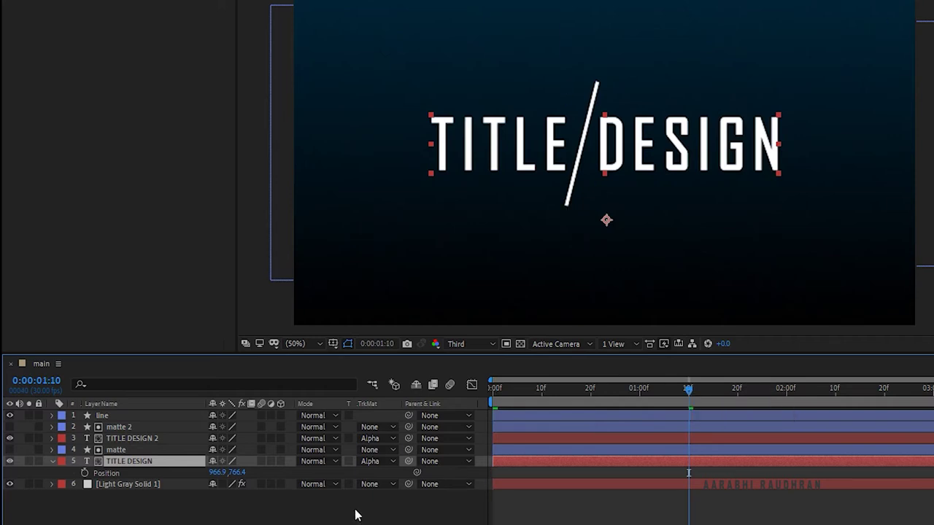
left_click(84, 472)
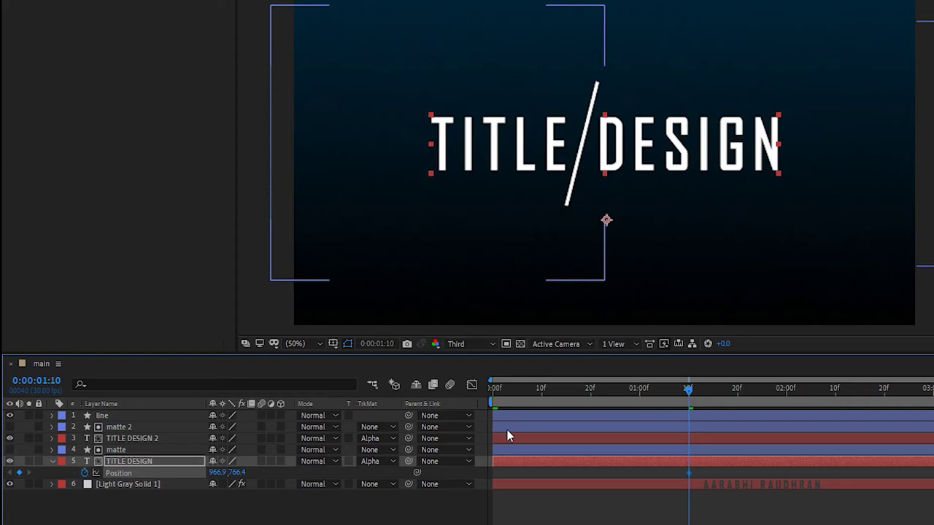
key("Home")
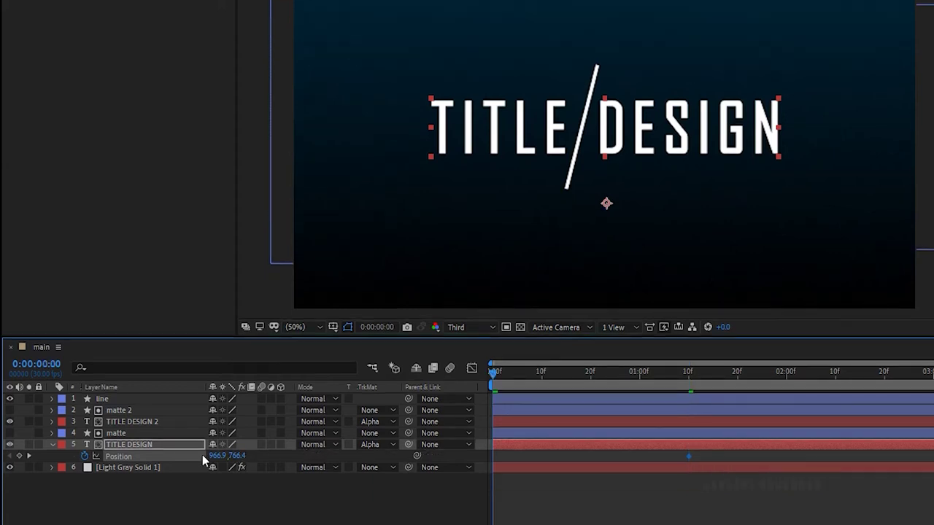
left_click_drag(214, 455, 6, 462)
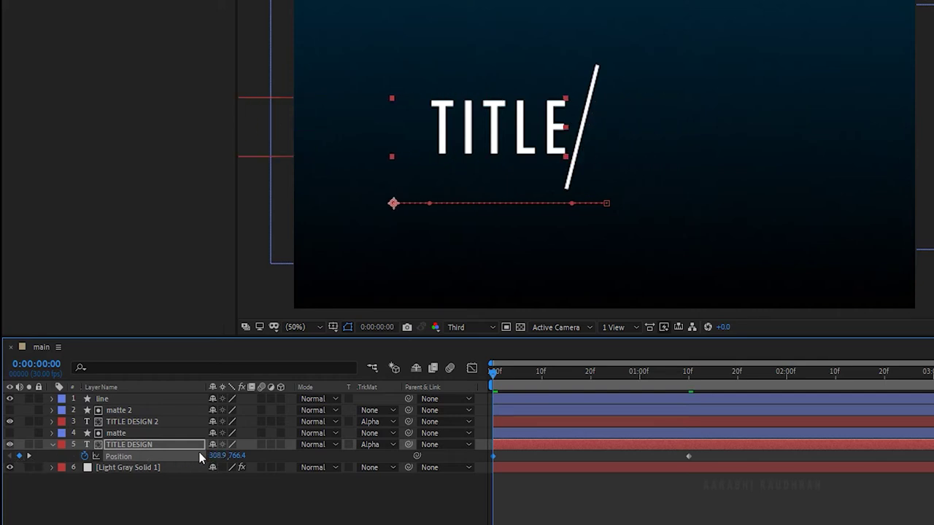
- Set TITLE DESIGN's starting X position to 286.9, then Easy Ease both position keyframes with speed peaking early and tapering slowly
left_click_drag(214, 455, 202, 463)
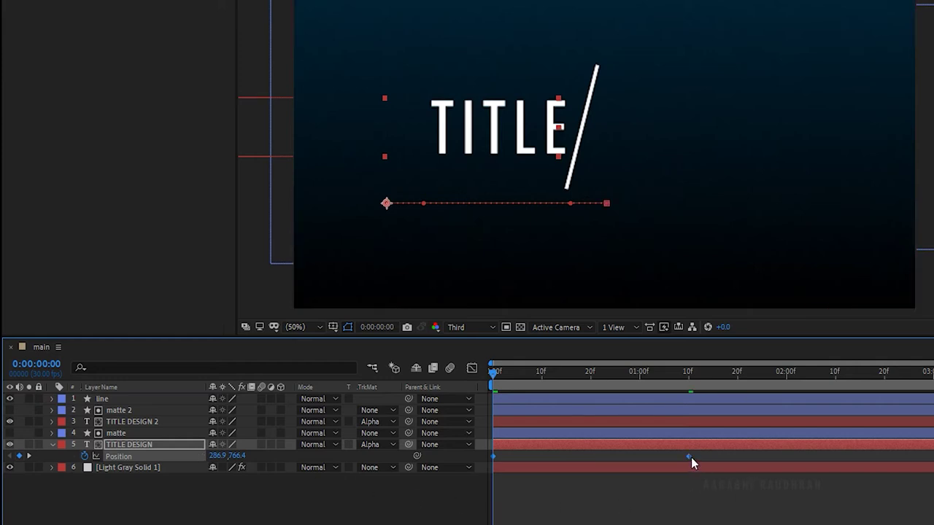
key("F9")
left_click(472, 368)
left_click_drag(722, 472, 548, 513)
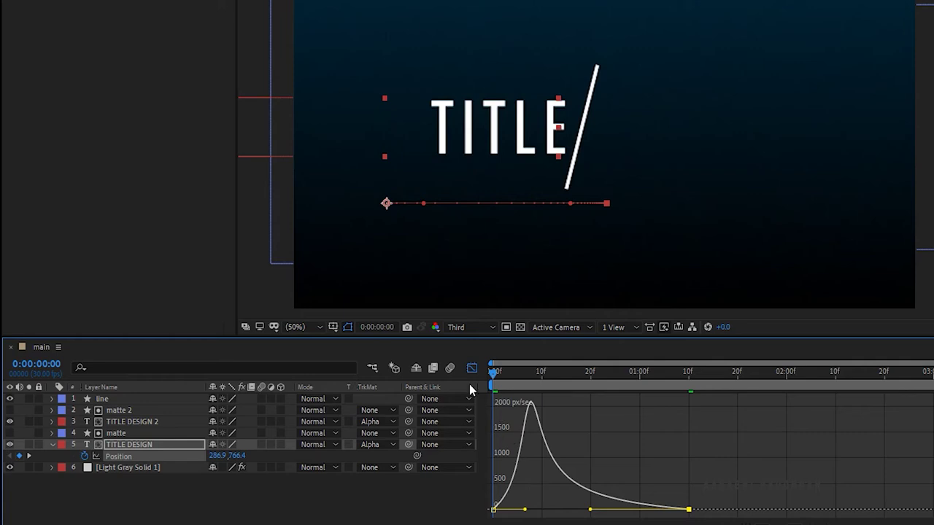
left_click(471, 369)
left_click(645, 521)
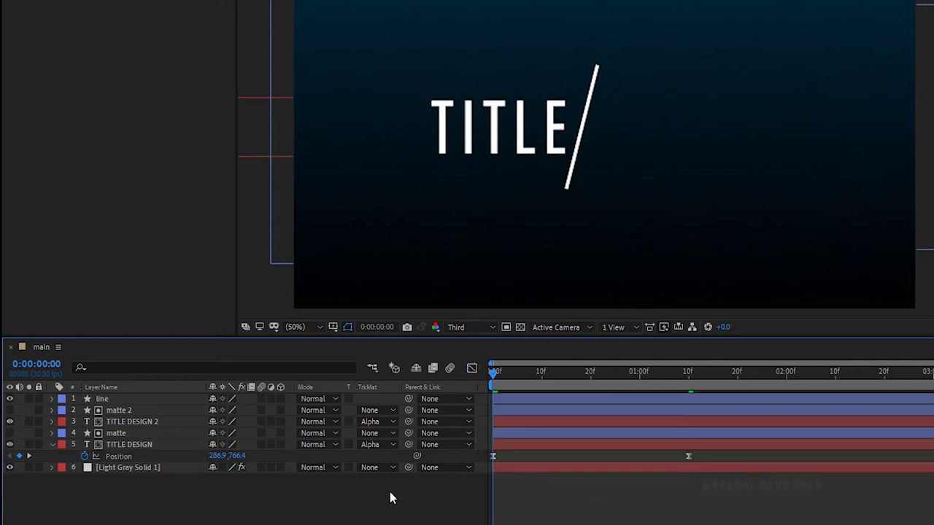
- Keyframe TITLE DESIGN 2's current position at 0:00:01:10, and set its X position to 1532.9 at 0:00:00:00
left_click(145, 420)
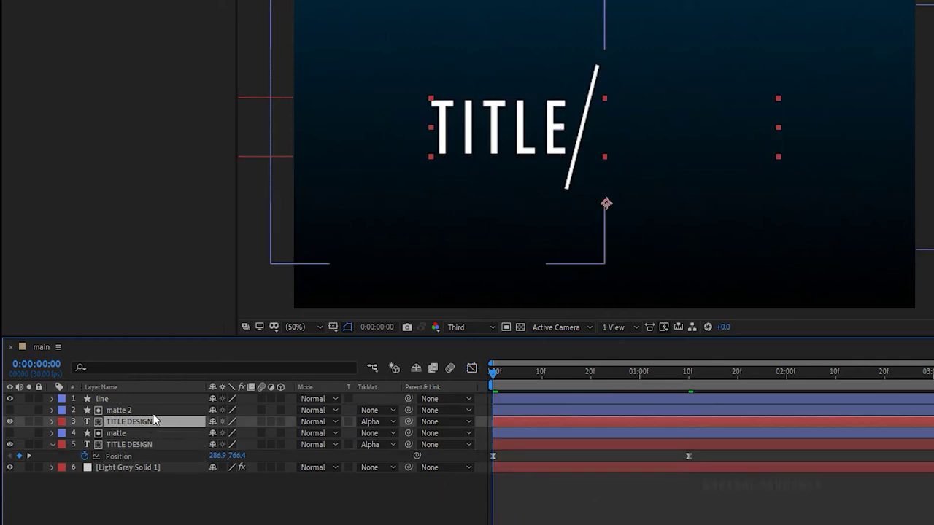
key("p")
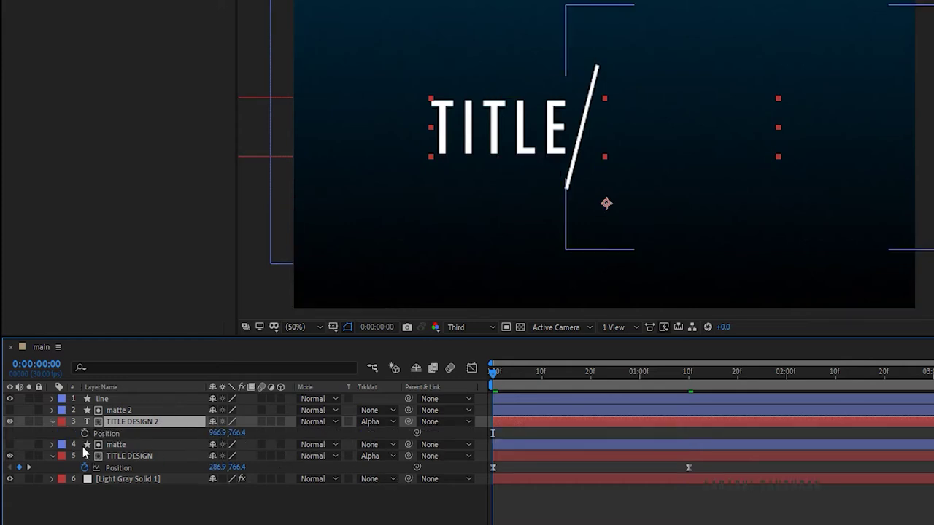
left_click(29, 467)
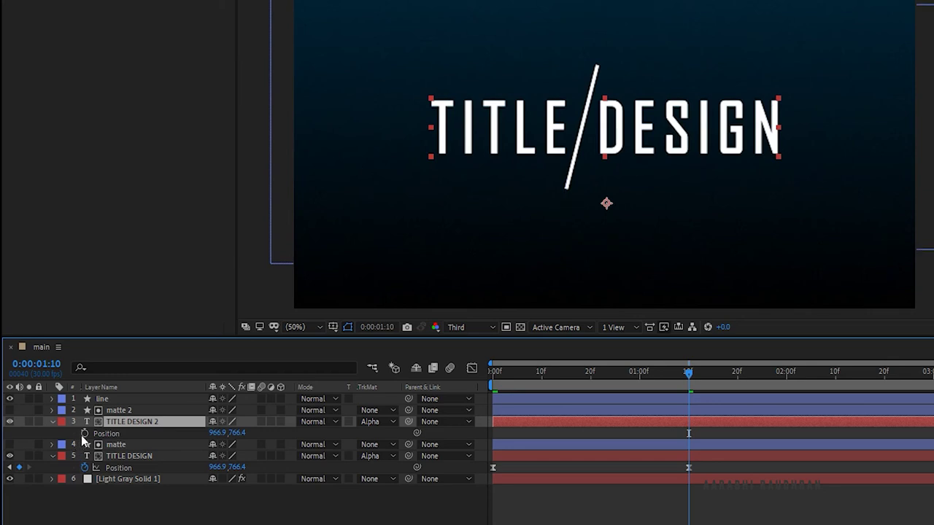
left_click(85, 433)
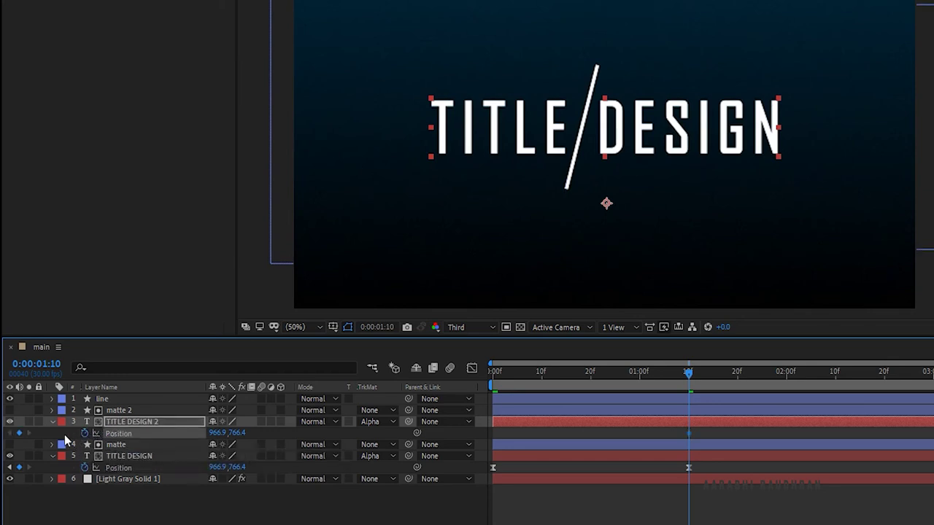
left_click(10, 468)
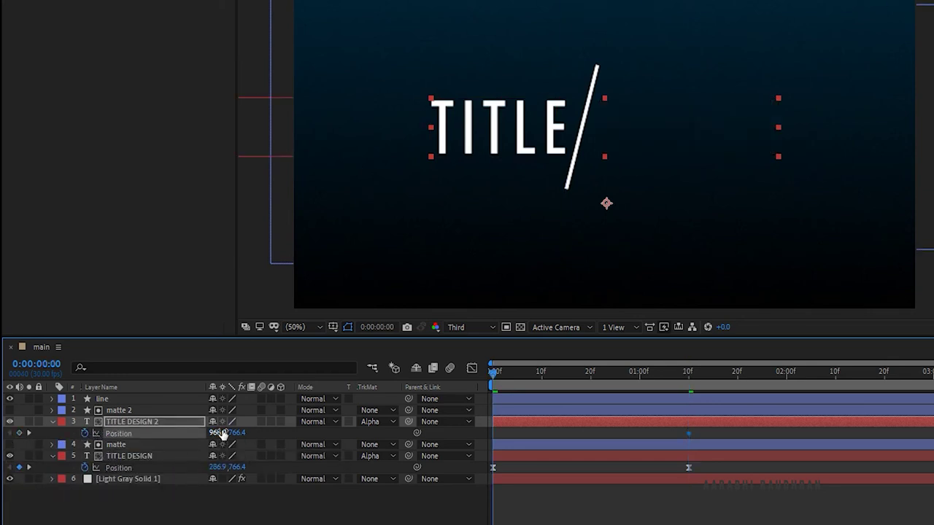
left_click_drag(216, 435, 593, 444)
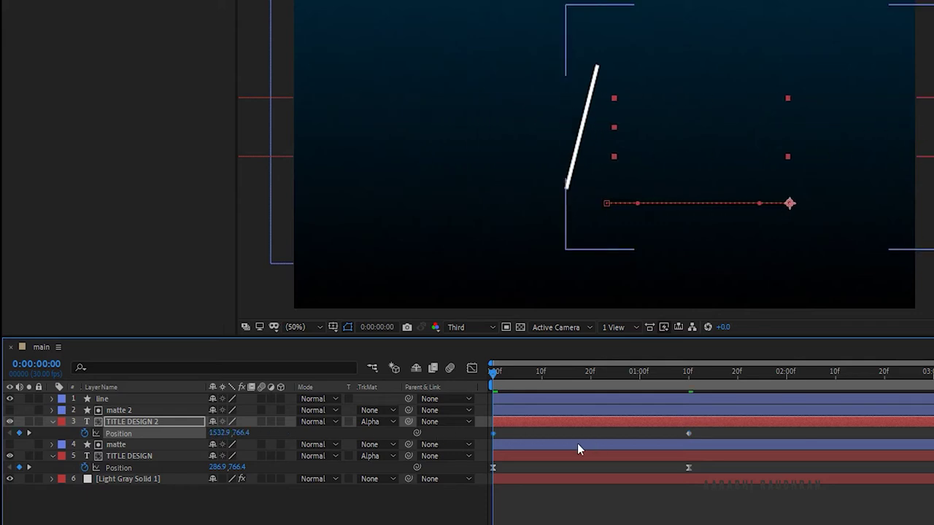
- Easy Ease TITLE DESIGN 2's position keyframes, shape their speed curve for a long slow finish, and preview the animation
left_click(690, 437)
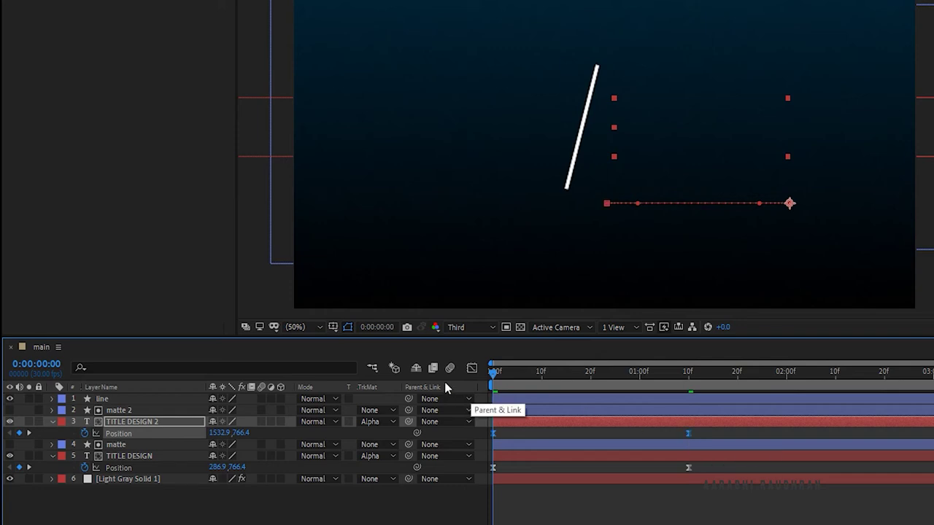
left_click(472, 368)
left_click_drag(708, 427, 590, 509)
left_click(472, 367)
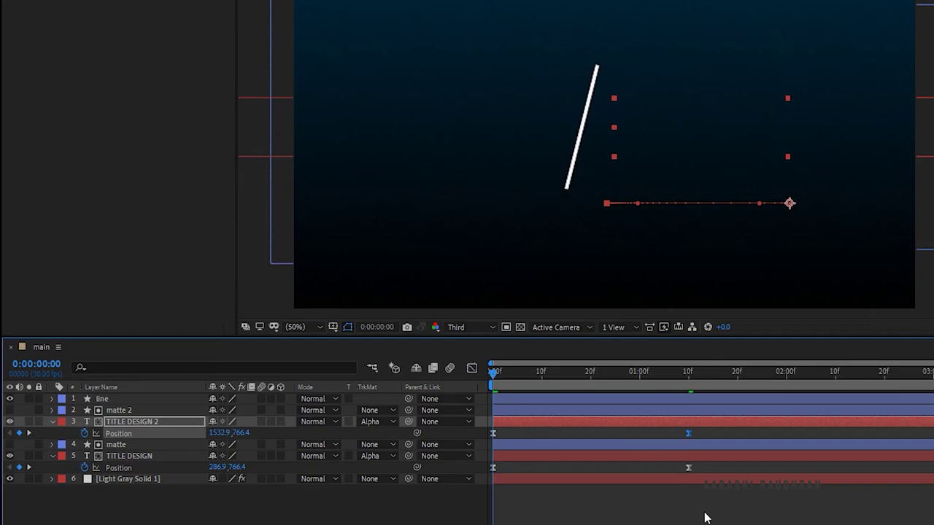
key("space")
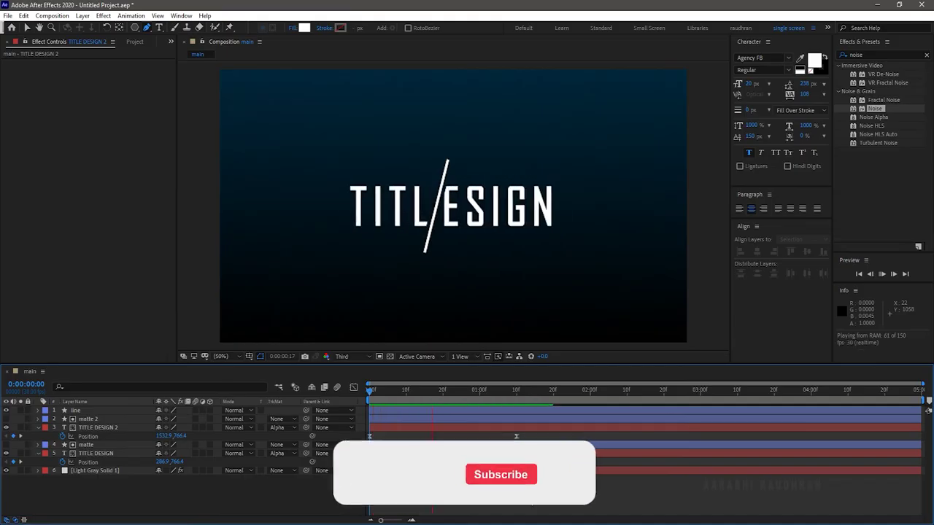
key("space")
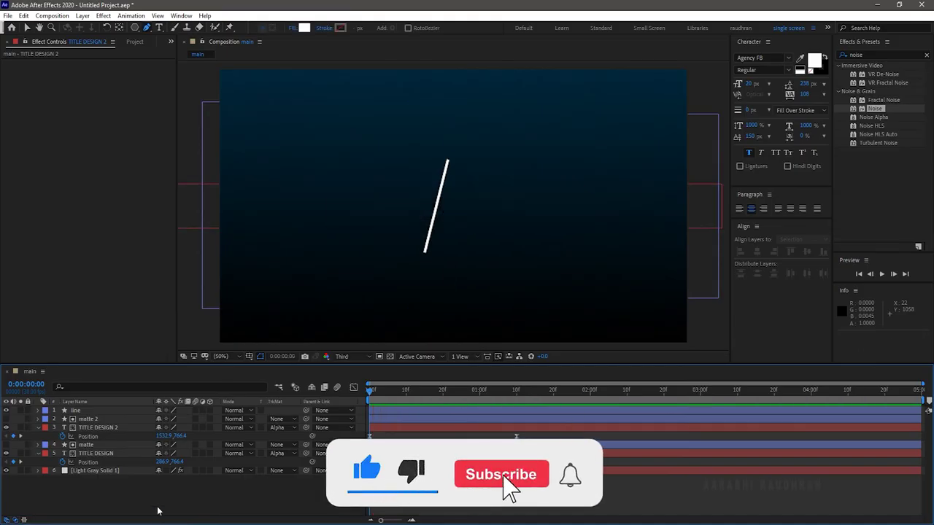
- Keyframe the line layer's scale at 100% at 0:00:00:10, and set its unlinked Y scale to 0% at 0:00:00:00
left_click(84, 410)
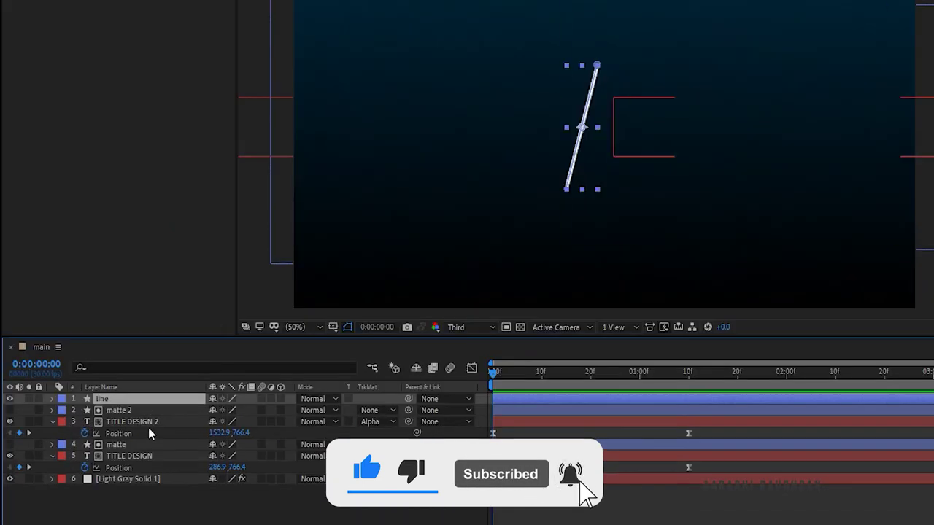
left_click(541, 372)
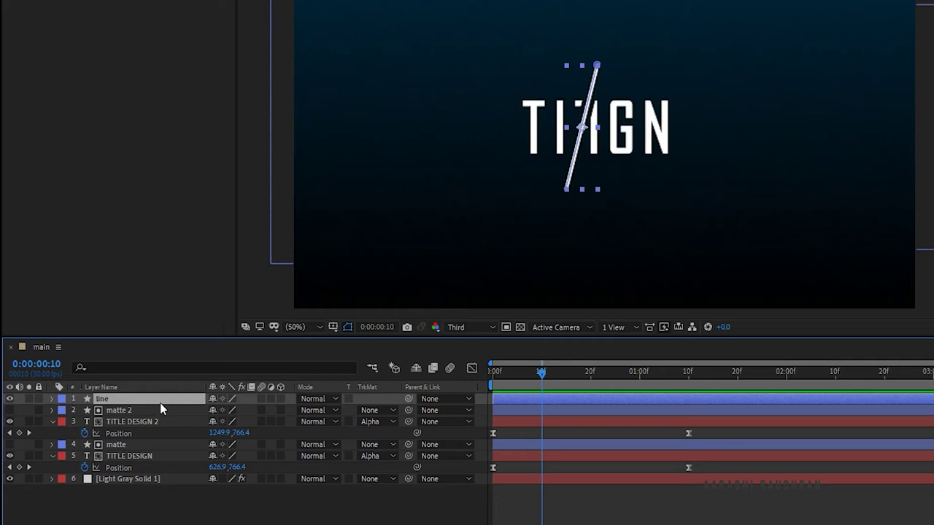
key("s")
left_click(84, 411)
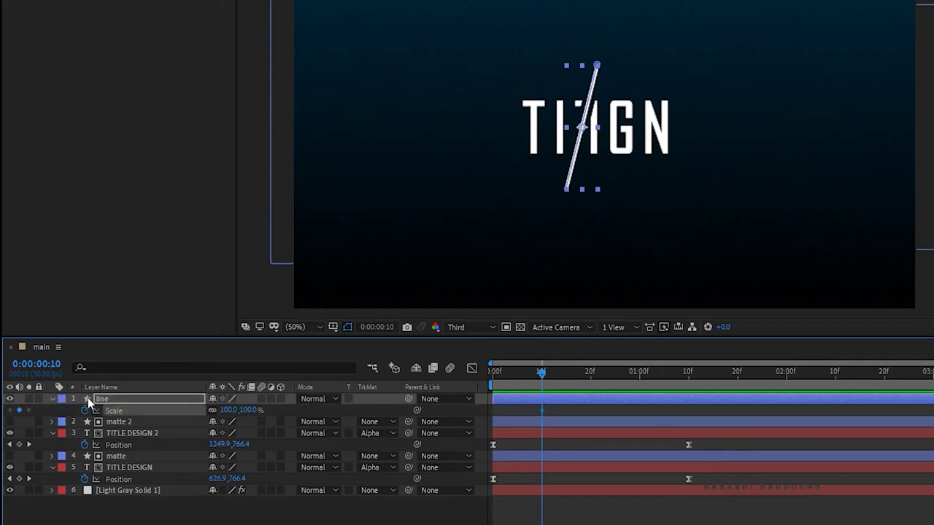
key("Home")
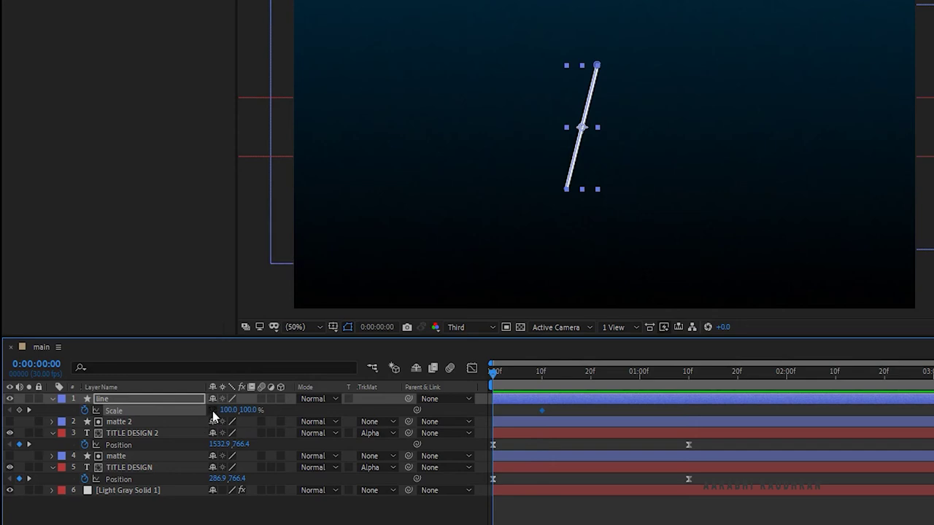
left_click(246, 411)
left_click(247, 411)
type("0")
key("Return")
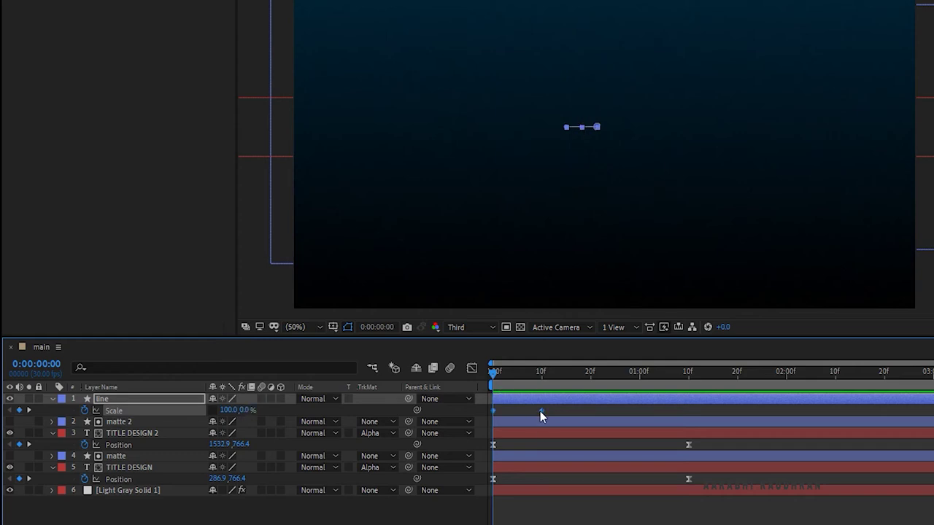
- Easy Ease the line's scale keyframes and shape the speed curve to peak at the very start, with 0.01% influence there
mouse_move(540, 411)
key("F9")
left_click(470, 371)
left_click_drag(563, 448, 512, 509)
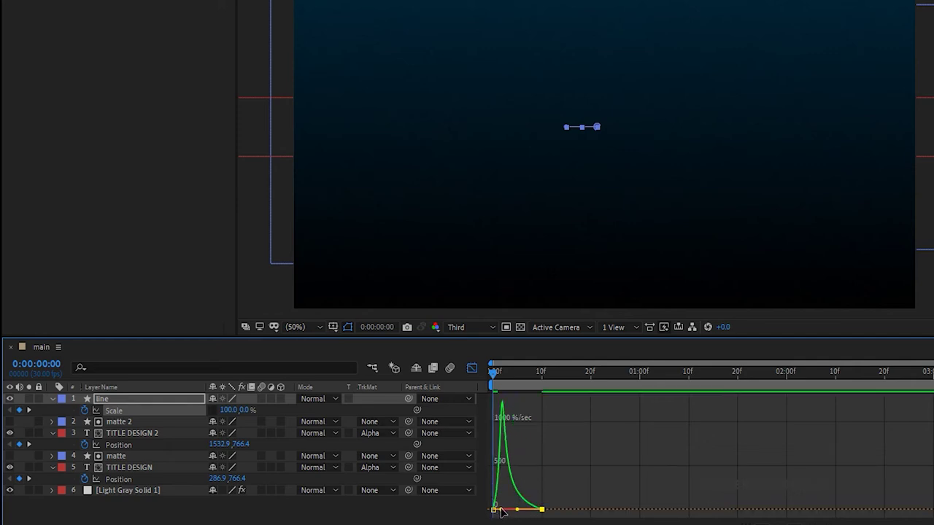
left_click_drag(508, 505, 462, 513)
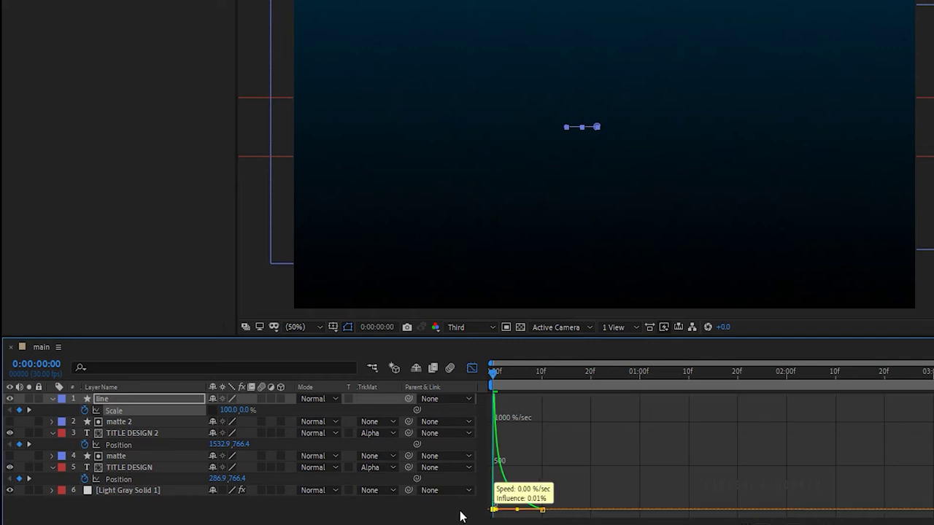
left_click(471, 368)
left_click(769, 501)
- Preview the animation and move the line's final scale keyframe to 0:00:00:20
key("space")
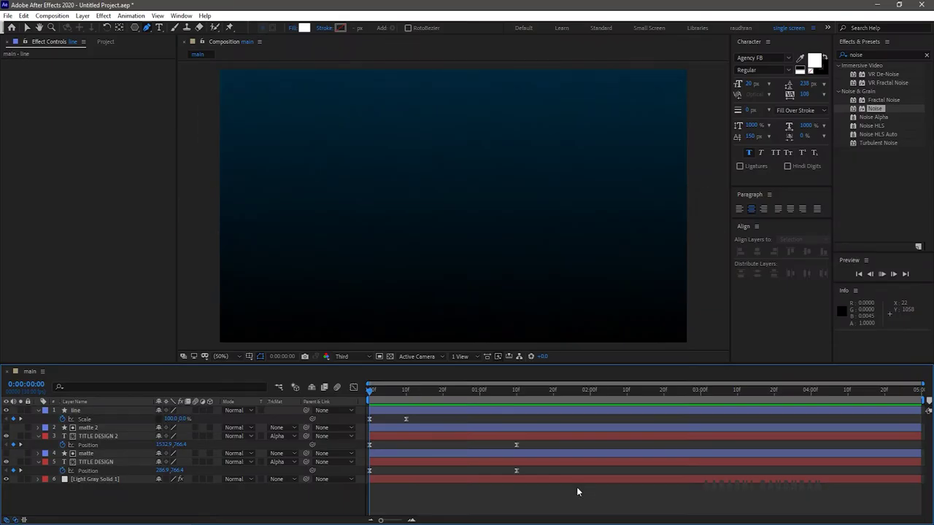
key("space")
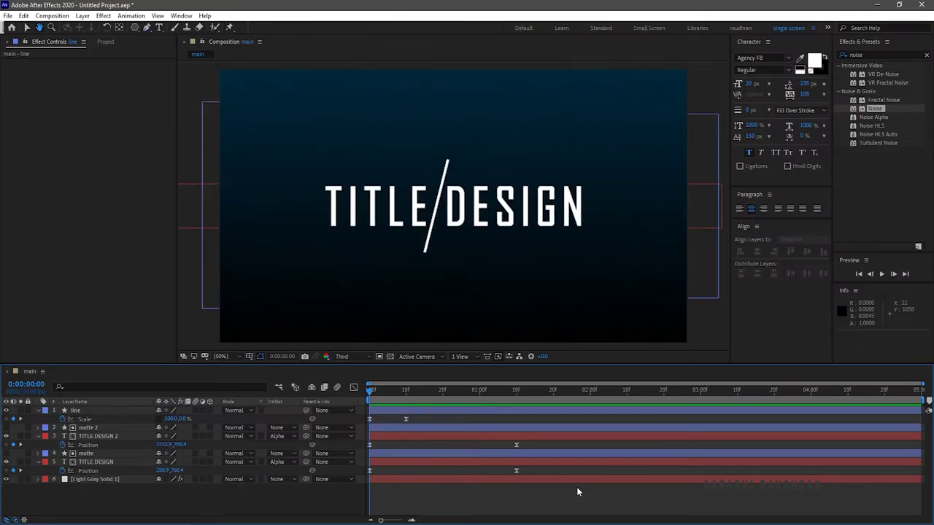
key("space")
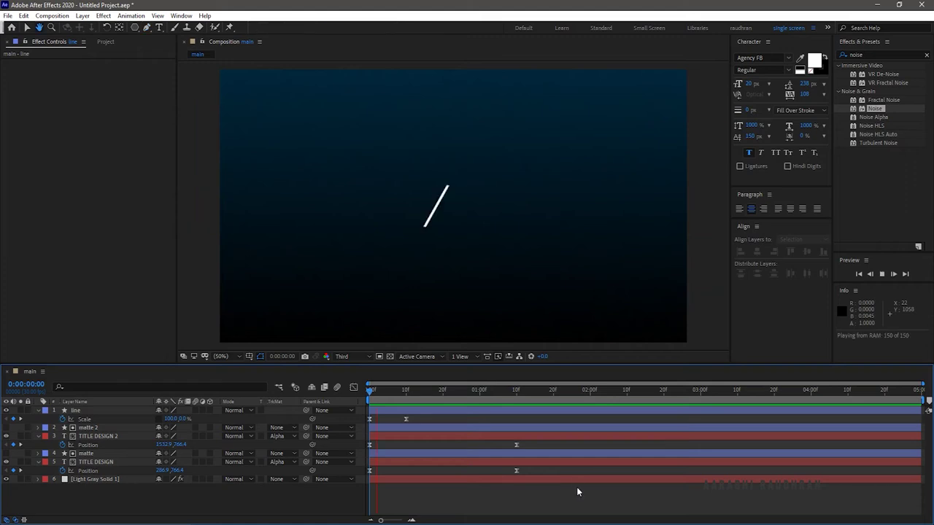
key("space")
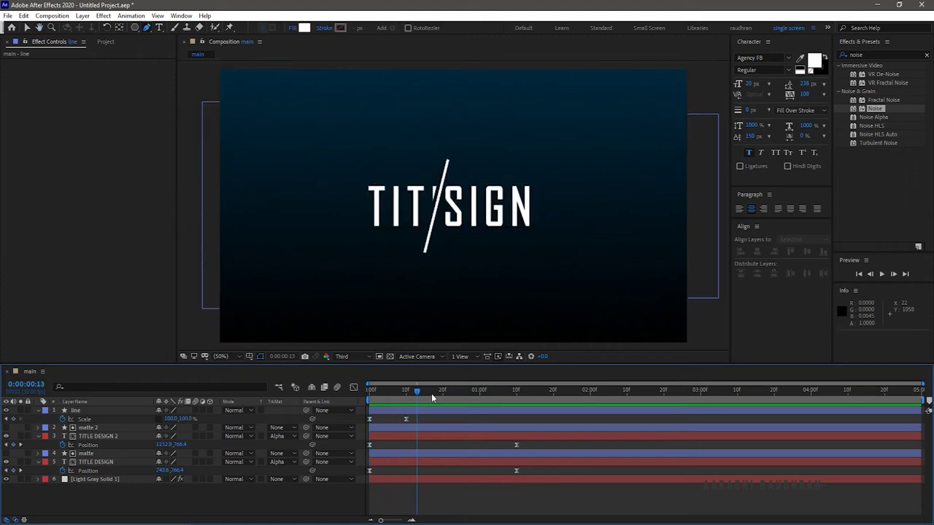
left_click(430, 393)
left_click_drag(430, 393, 439, 393)
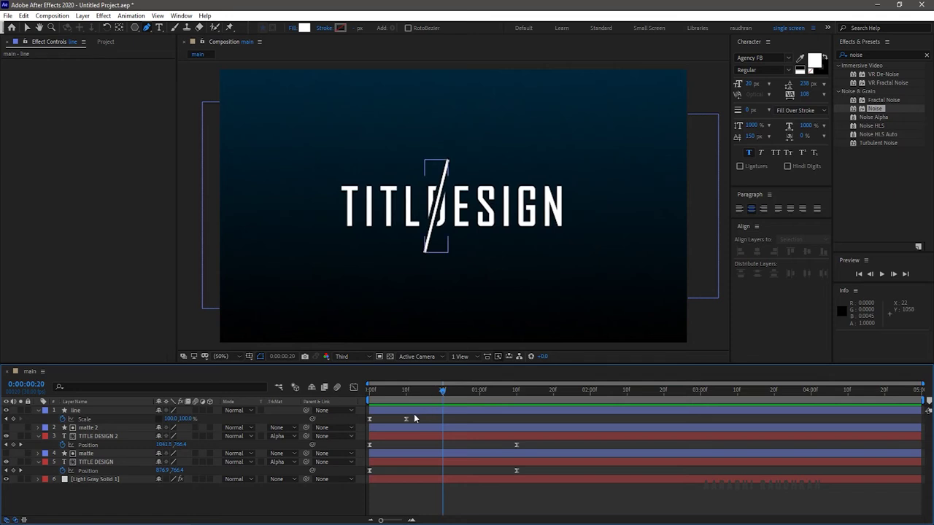
left_click_drag(407, 420, 443, 426)
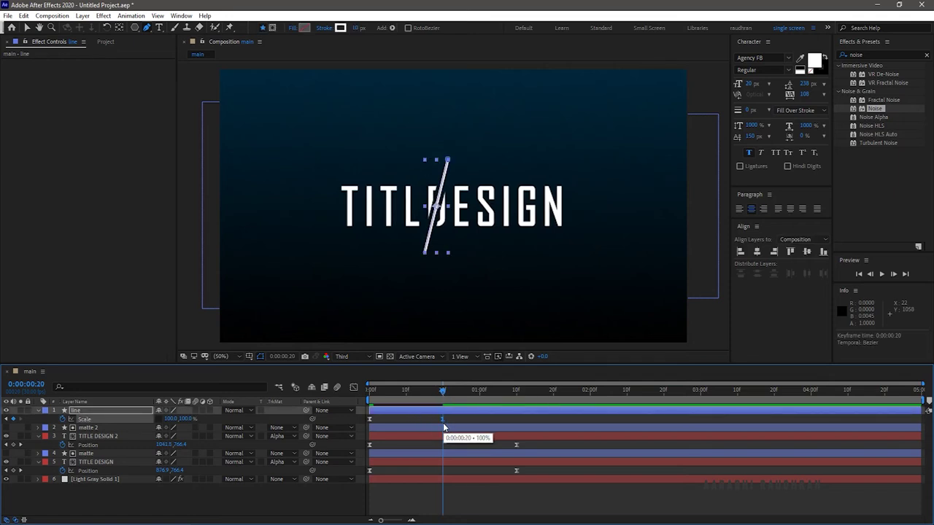
- Replay the animation and move the end position keyframes of both text layers to a later time
key("space")
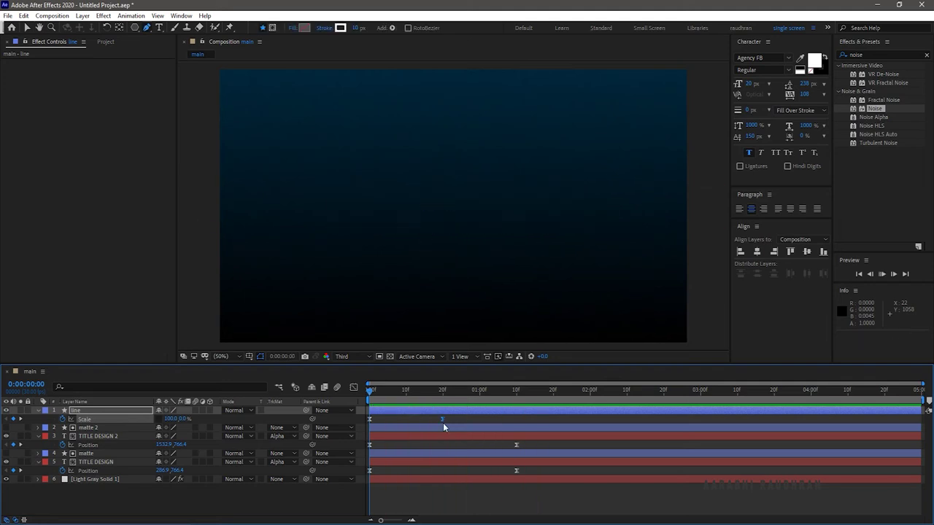
key("space")
left_click_drag(539, 443, 590, 476)
key("space")
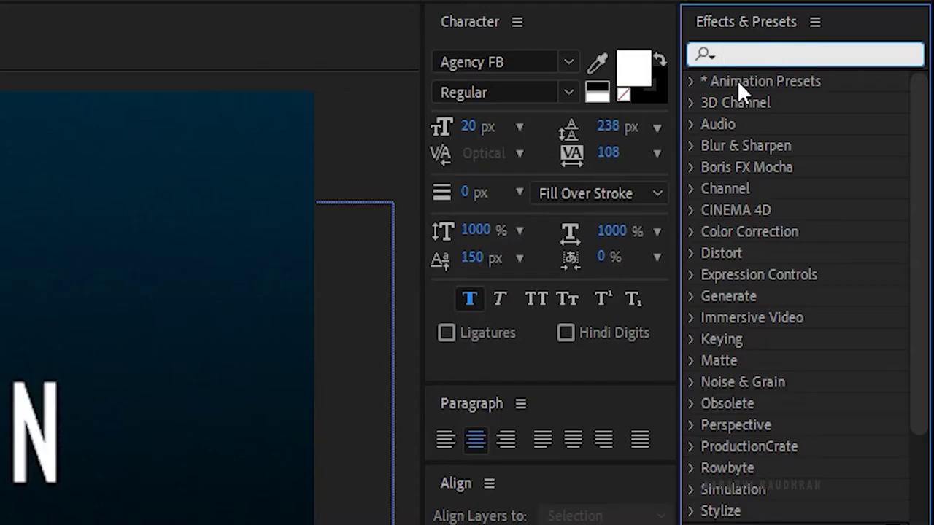
- Search the effects for "trans" and apply the Transform effect to TITLE DESIGN 2 and TITLE DESIGN
type("trans")
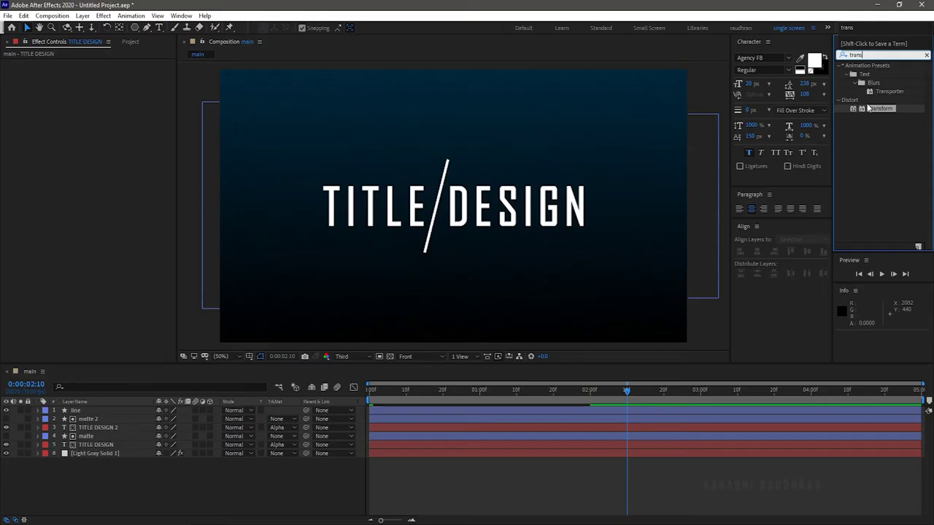
left_click_drag(797, 188, 136, 432)
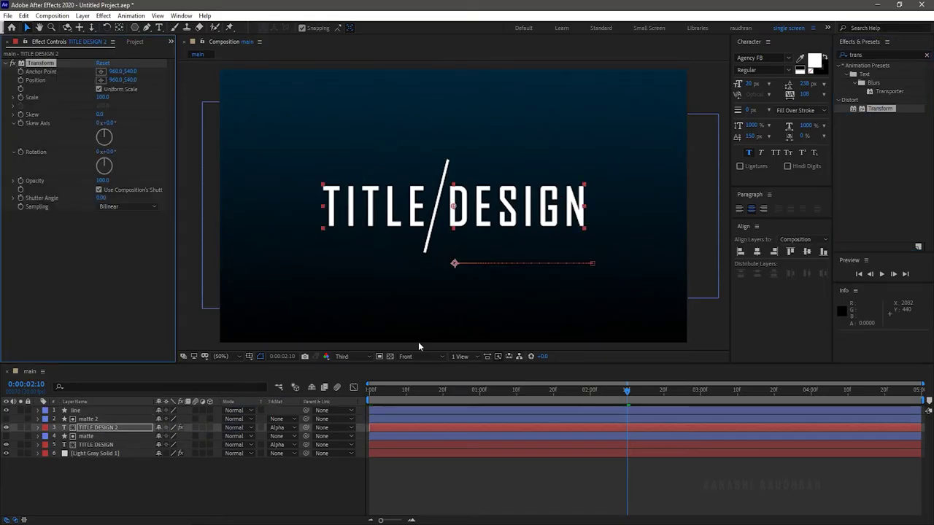
left_click_drag(885, 108, 111, 446)
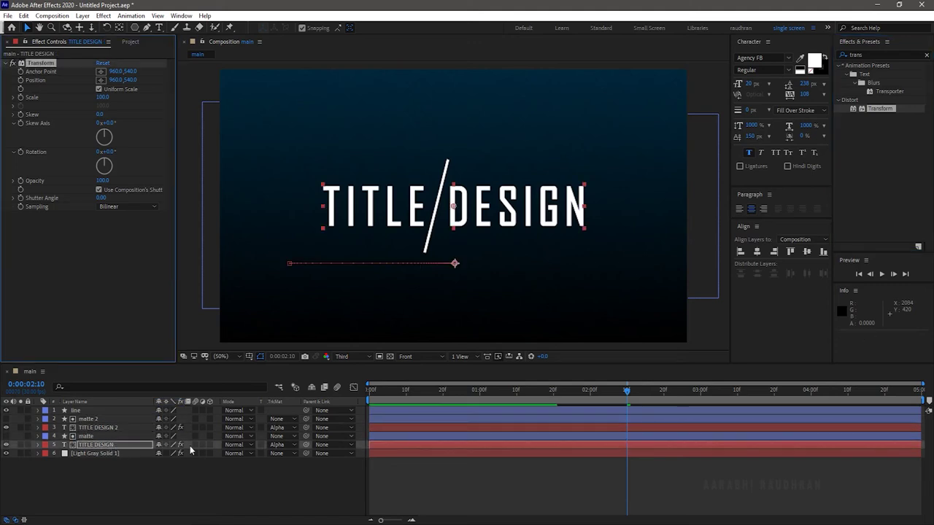
- Keyframe the Transform effect's Position at 0:00:01:20 on both text layers
left_click(554, 390)
left_click(31, 50)
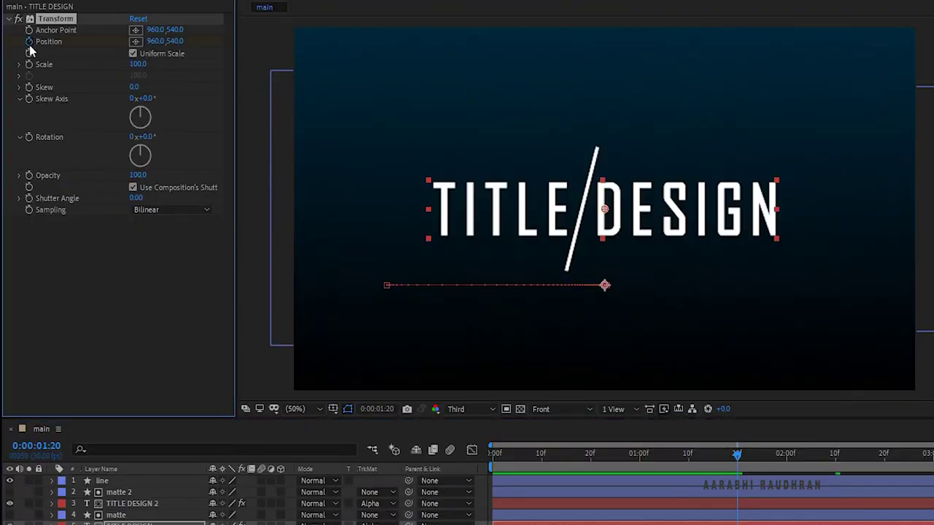
left_click(140, 504)
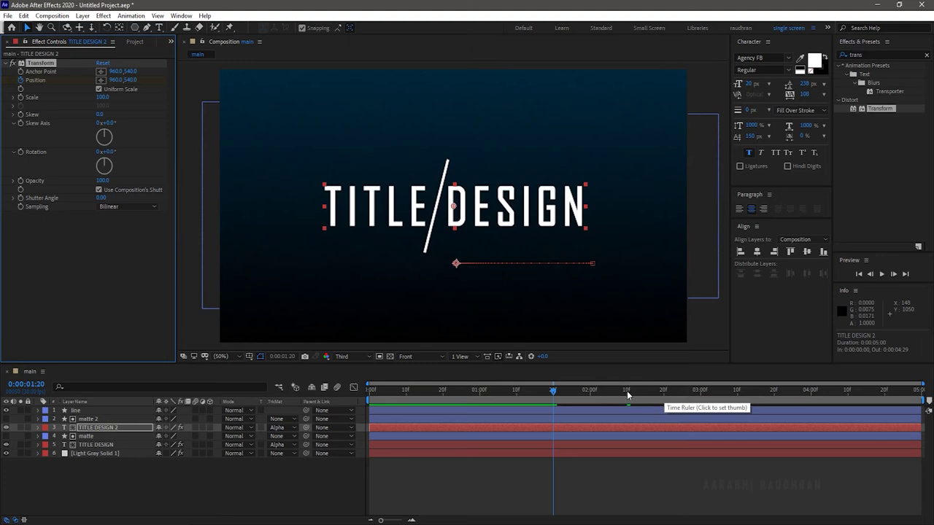
- Set TITLE DESIGN 2's Transform Y position to 480 at 0:00:02:10
left_click(627, 390)
left_click(174, 41)
type("480")
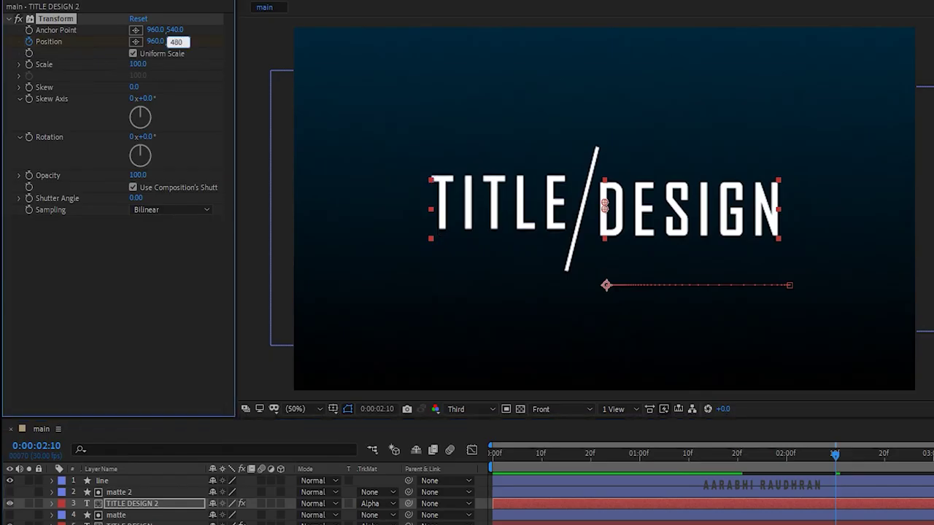
key("Return")
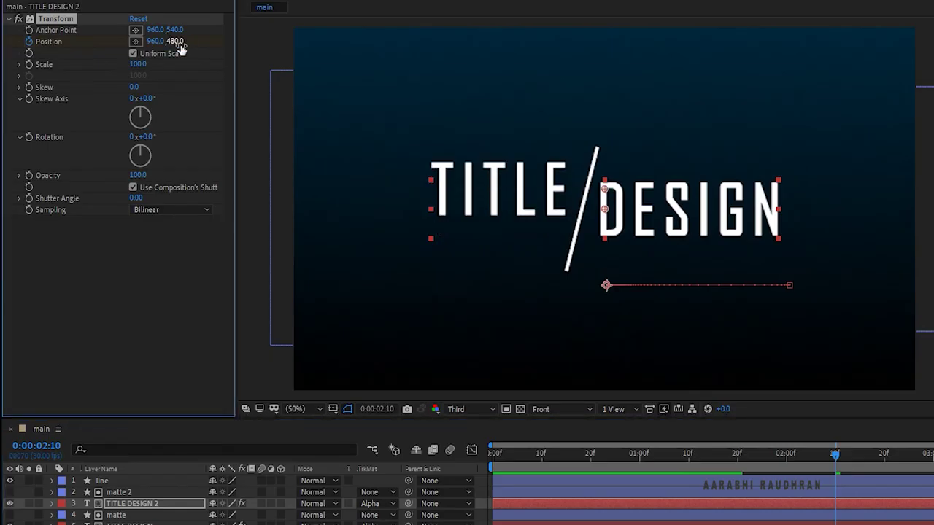
- Set TITLE DESIGN's Transform Y position to 600 at 0:00:02:10 and play back the animation
left_click(132, 523)
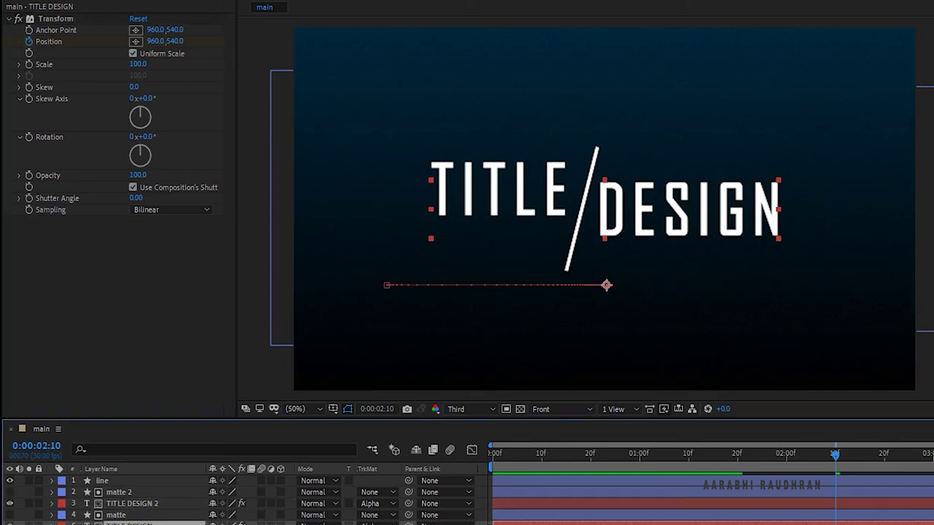
left_click(174, 42)
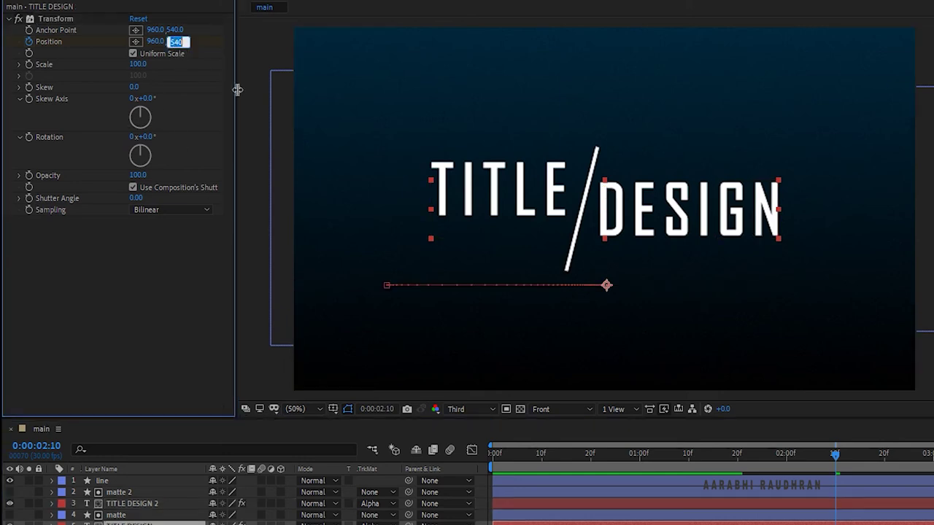
type("600")
key("Return")
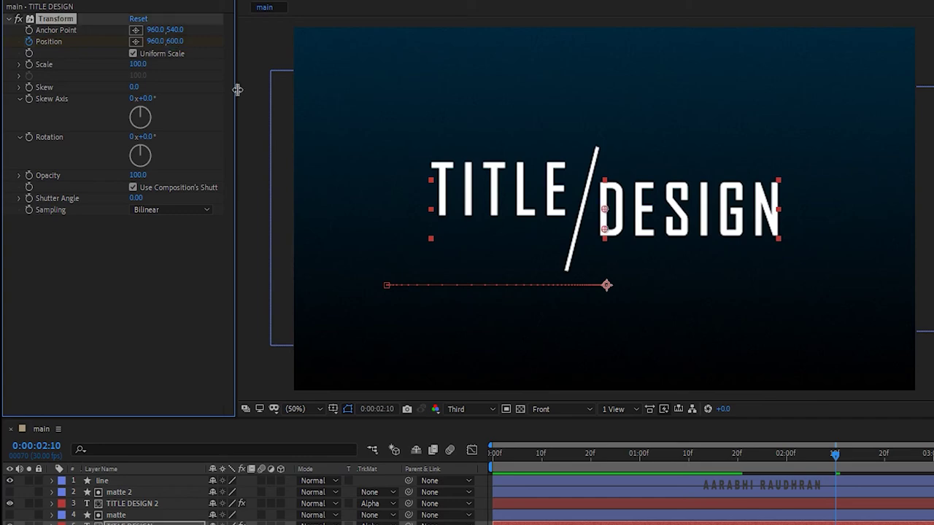
key("space")
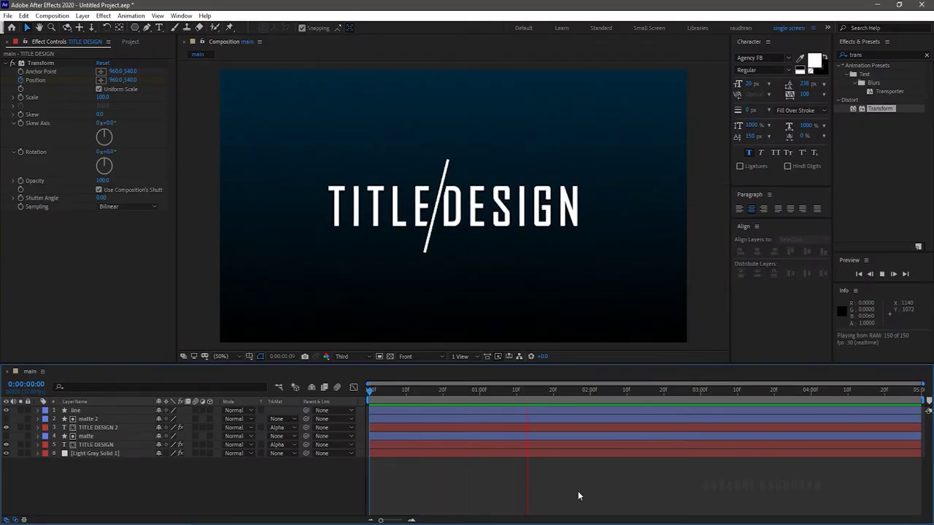
key("space")
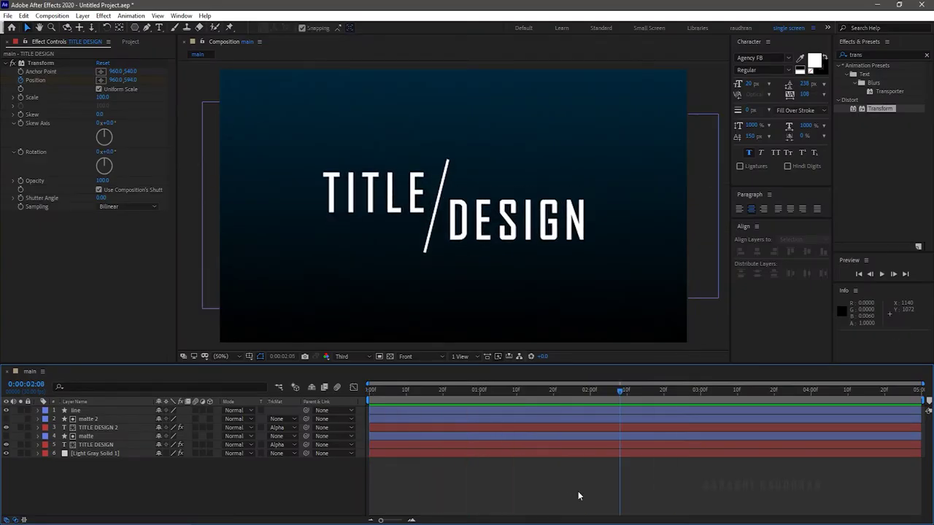
- Apply Easy Ease to the Transform Position keyframes of TITLE DESIGN 2 and TITLE DESIGN
left_click(108, 428)
key("u")
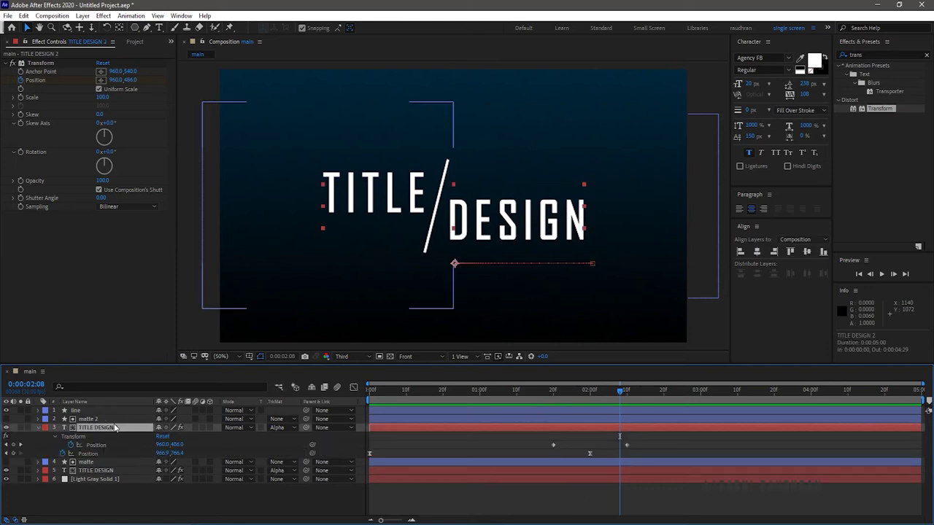
left_click_drag(647, 436, 549, 444)
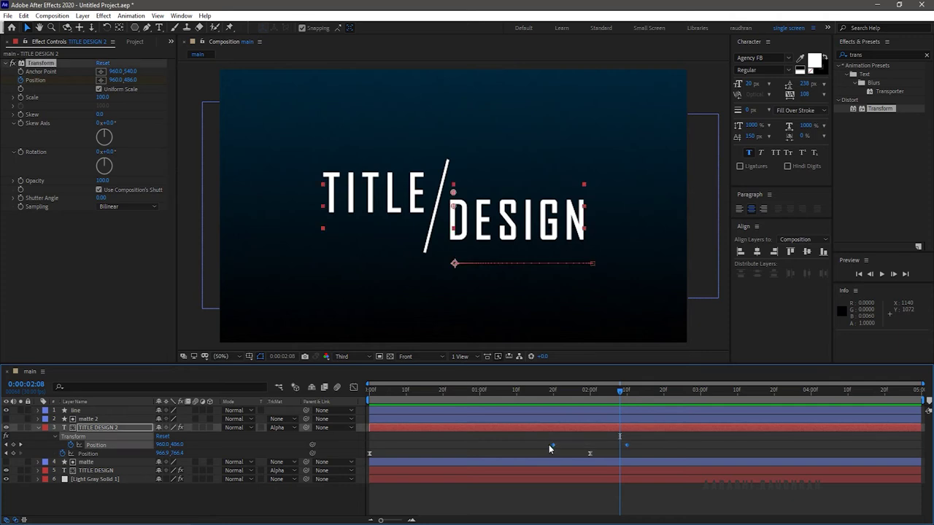
key("F9")
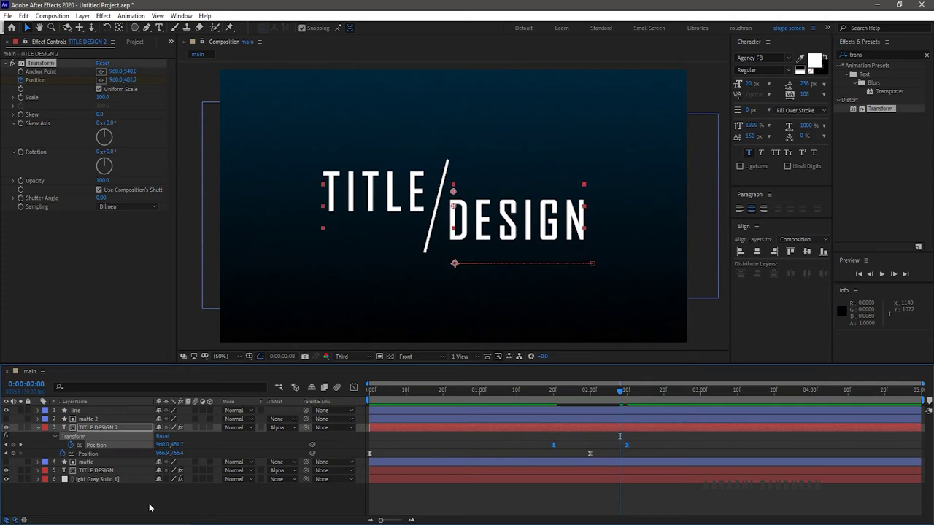
left_click(95, 470)
key("u")
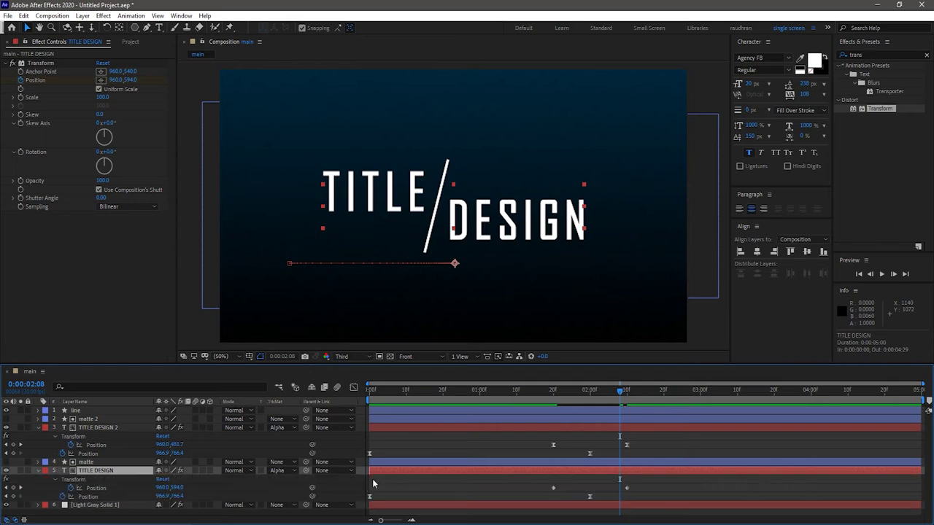
left_click_drag(641, 483, 542, 494)
key("Page_Up")
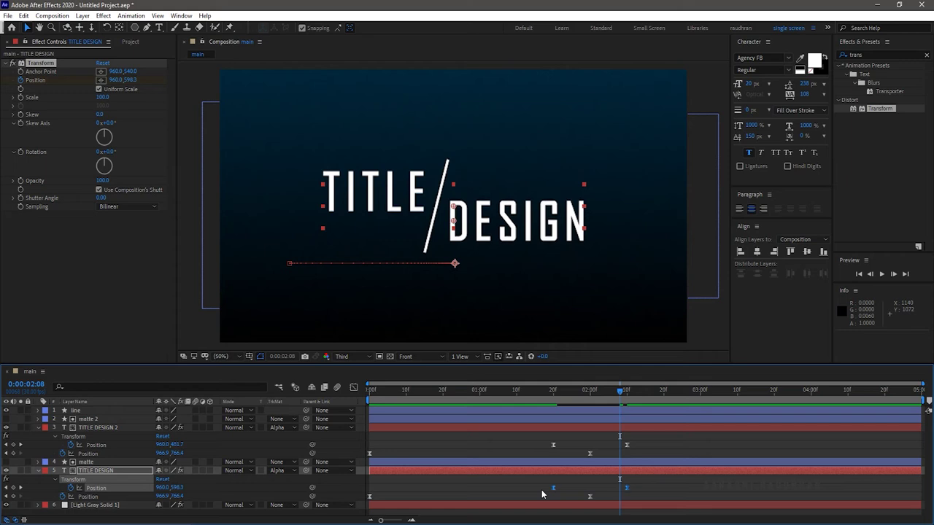
- In the speed graph, raise TITLE DESIGN's Transform Position speed at the 0:00:02:10 keyframe to about 489 px/sec
left_click(354, 387)
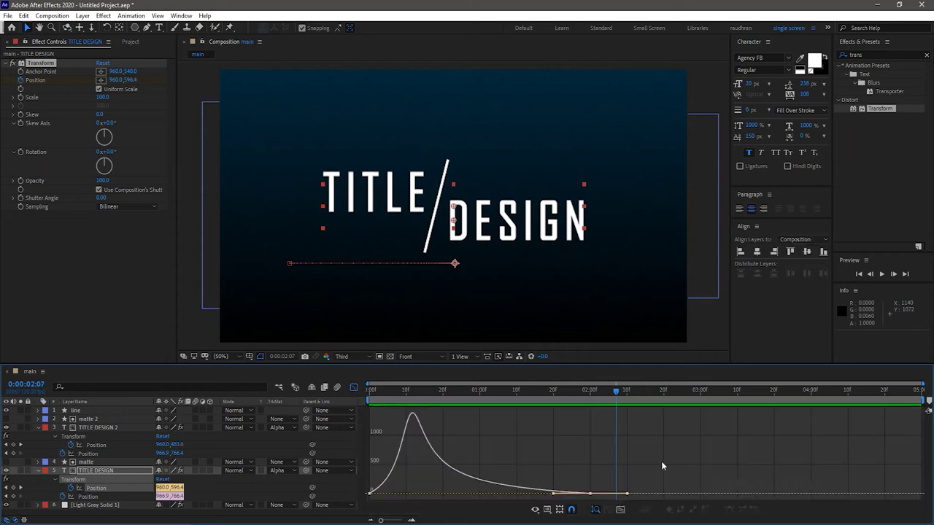
left_click_drag(628, 494, 627, 468)
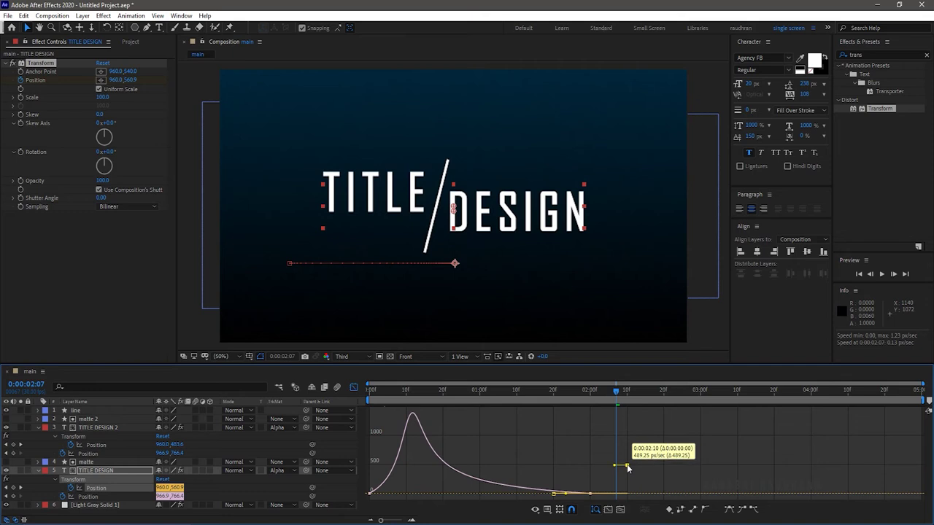
left_click(354, 388)
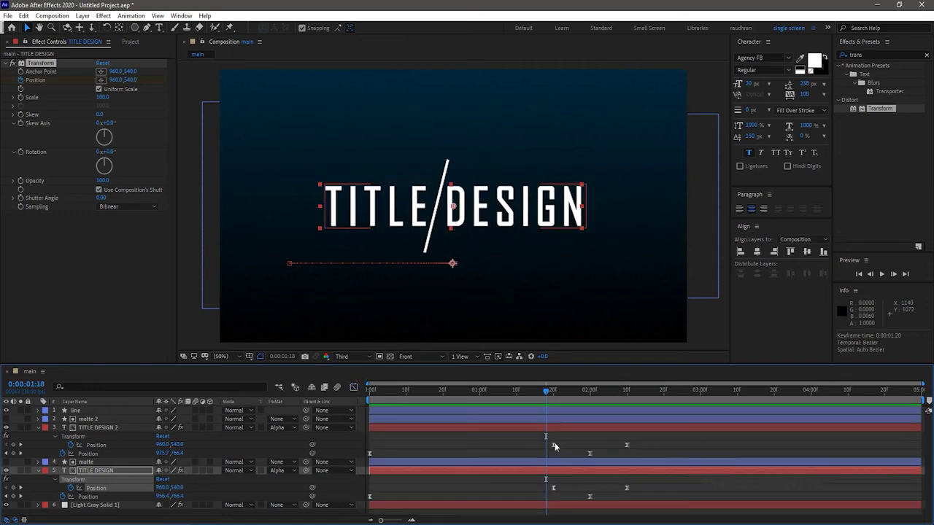
- Raise the speed of TITLE DESIGN 2's Transform Position keyframe at 0:00:02:10 in the speed graph to match the other text
left_click(554, 443)
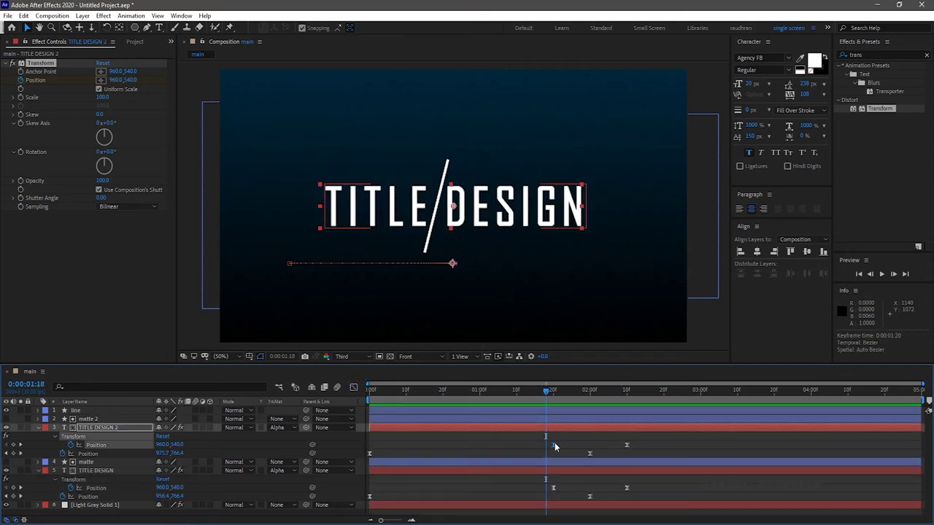
left_click(354, 387)
mouse_move(629, 495)
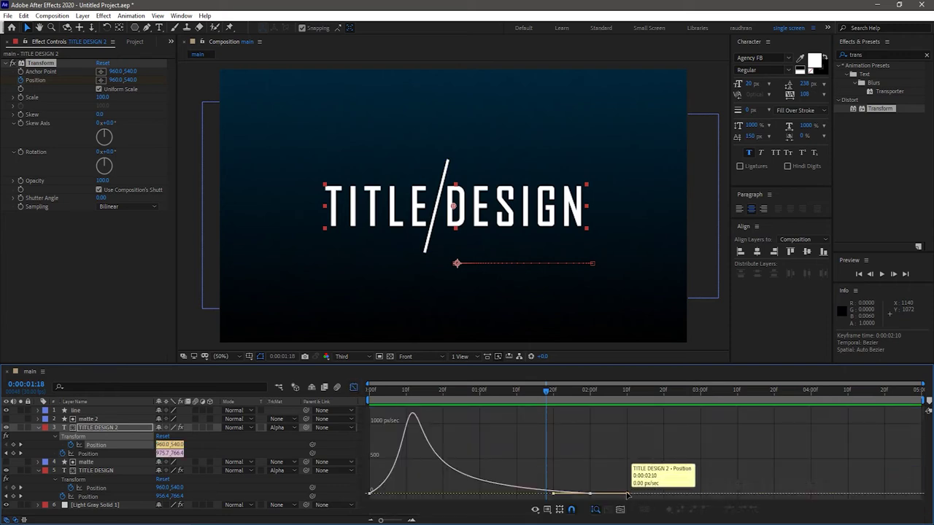
left_click_drag(629, 495, 628, 462)
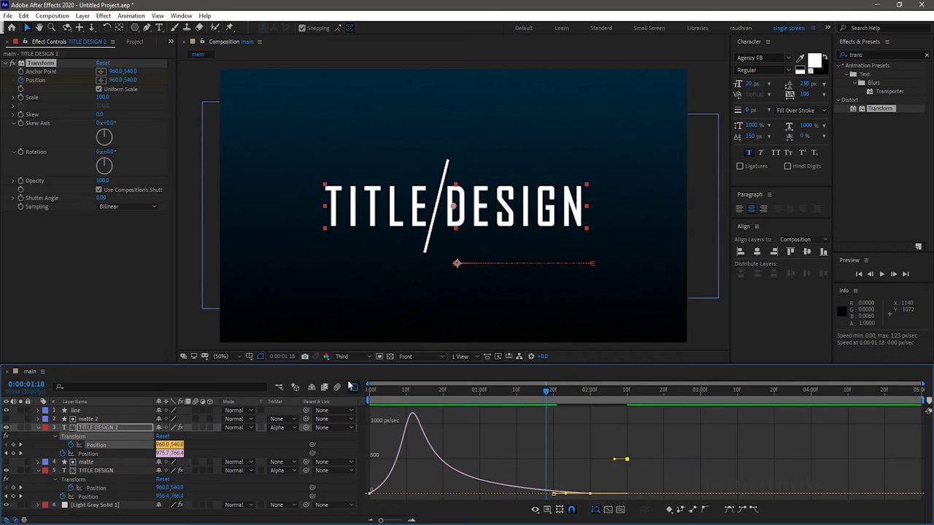
left_click(352, 385)
- Search the effects for "ramp", apply Gradient Ramp to TITLE DESIGN and swap its start and end colors
left_click(834, 57)
type("ra")
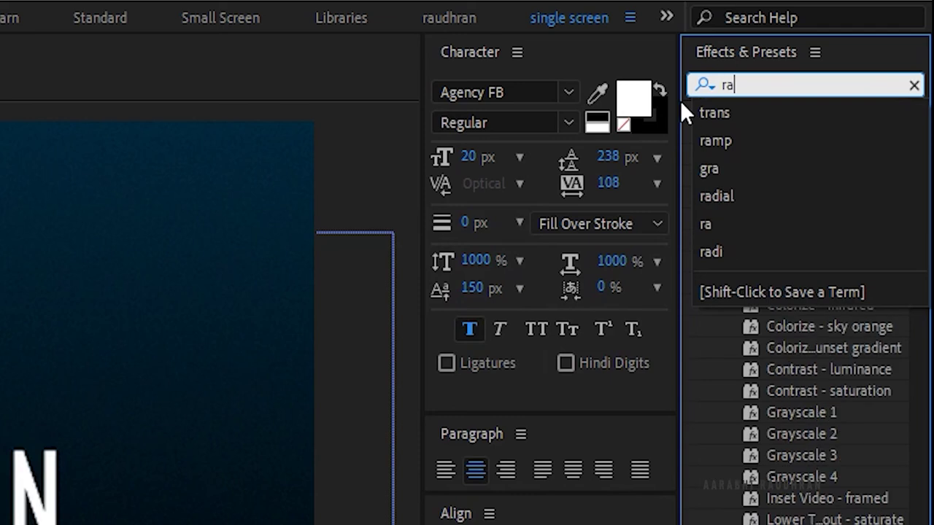
type("mp")
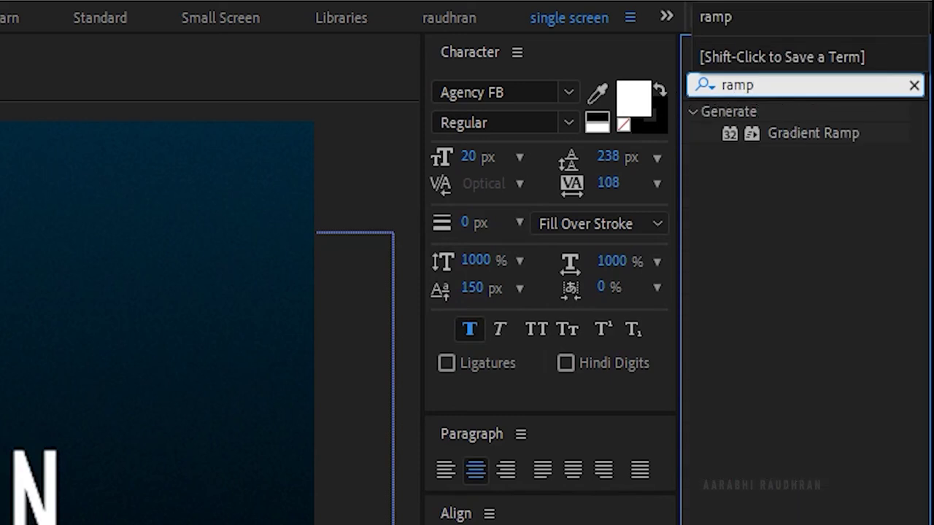
left_click_drag(816, 136, 96, 445)
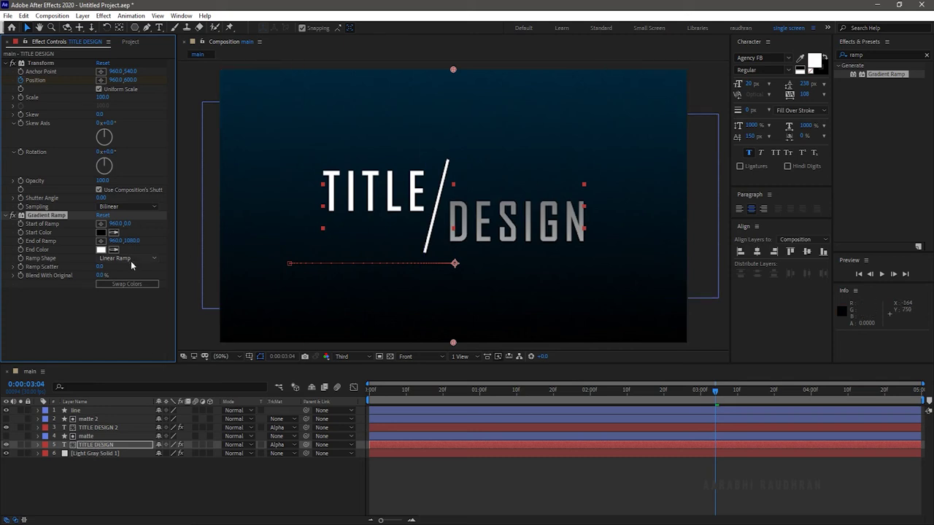
left_click(120, 283)
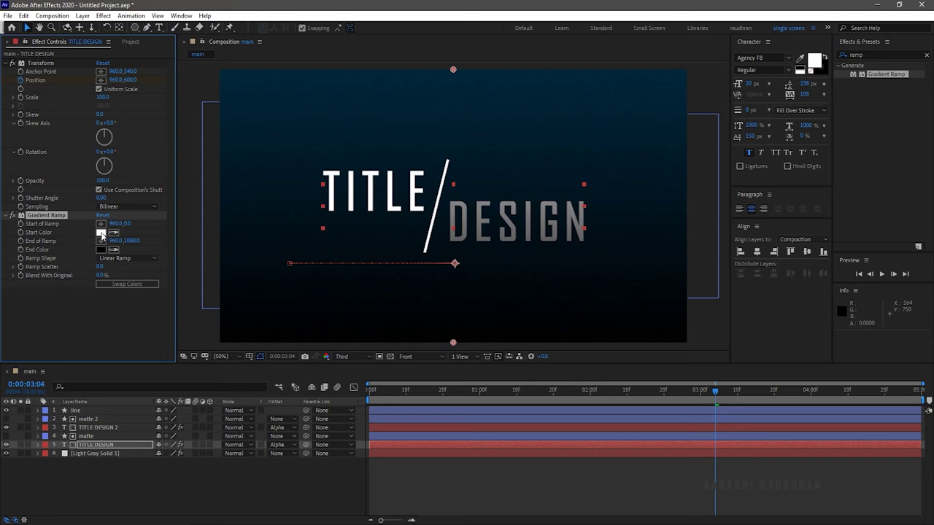
- Change the start color of TITLE DESIGN's Gradient Ramp to a bright blue
left_click(101, 232)
left_click(775, 171)
left_click(758, 122)
left_click(774, 115)
left_click(775, 171)
left_click(751, 128)
left_click(852, 115)
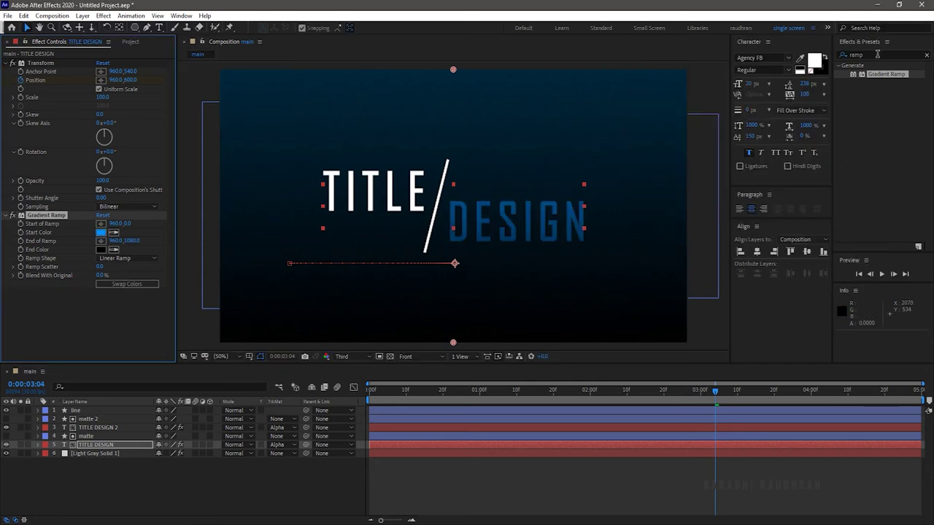
- Search the effects for "drop" and apply Drop Shadow to TITLE DESIGN with a distance of 25 and a softness of 10
double_click(875, 54)
type("drop")
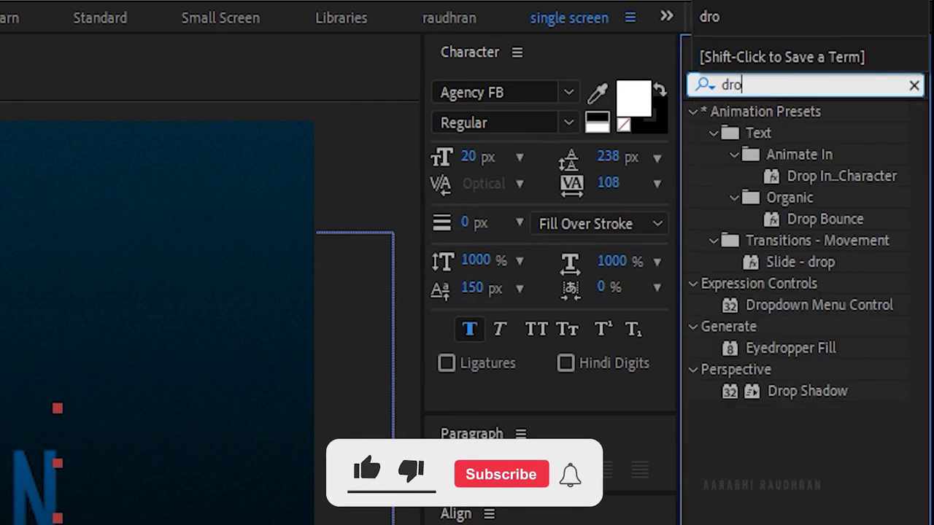
left_click_drag(810, 386, 78, 301)
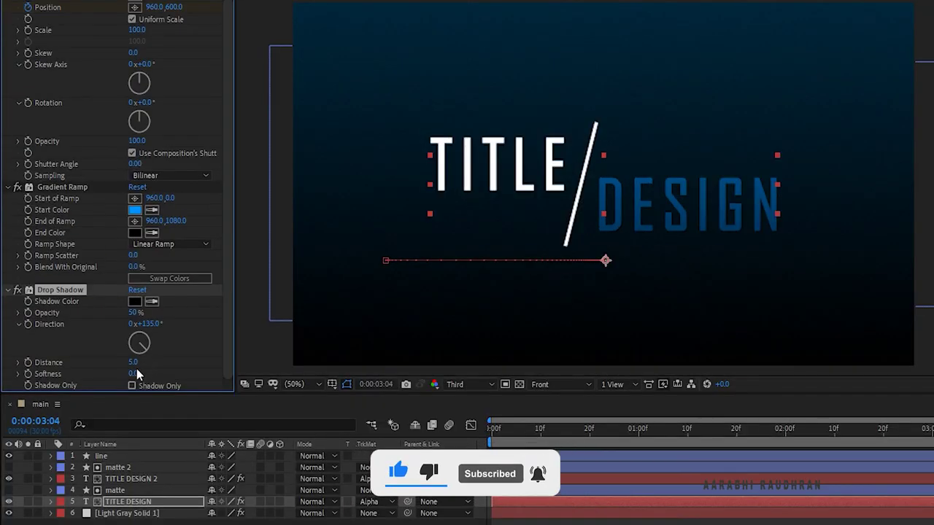
left_click(133, 362)
type("25")
key("Tab")
type("1")
key("Return")
- Search the effects for "bevel" and apply Bevel Alpha to TITLE DESIGN
left_click(764, 86)
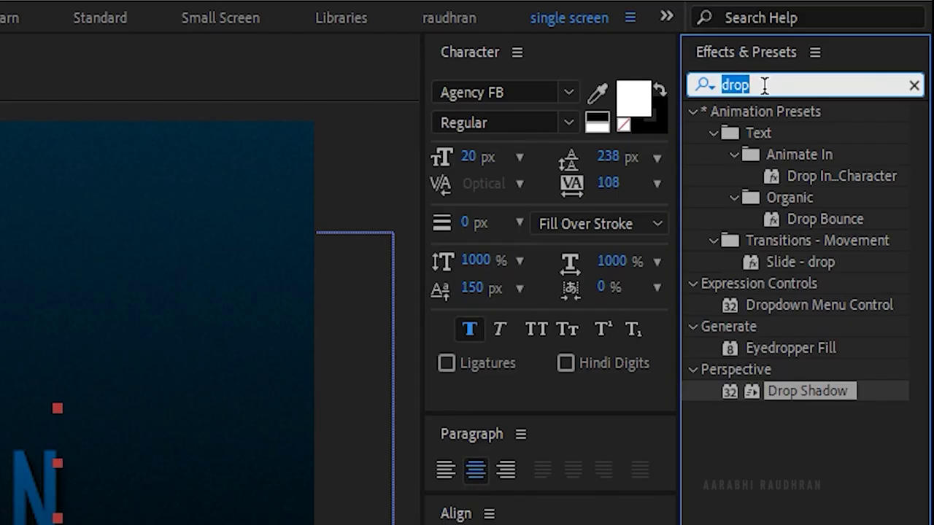
type("bevel")
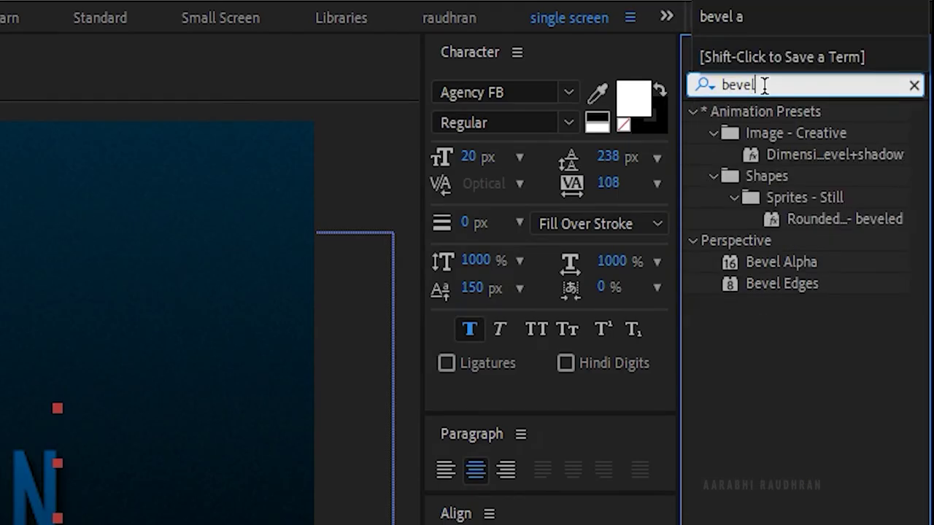
left_click_drag(765, 262, 115, 446)
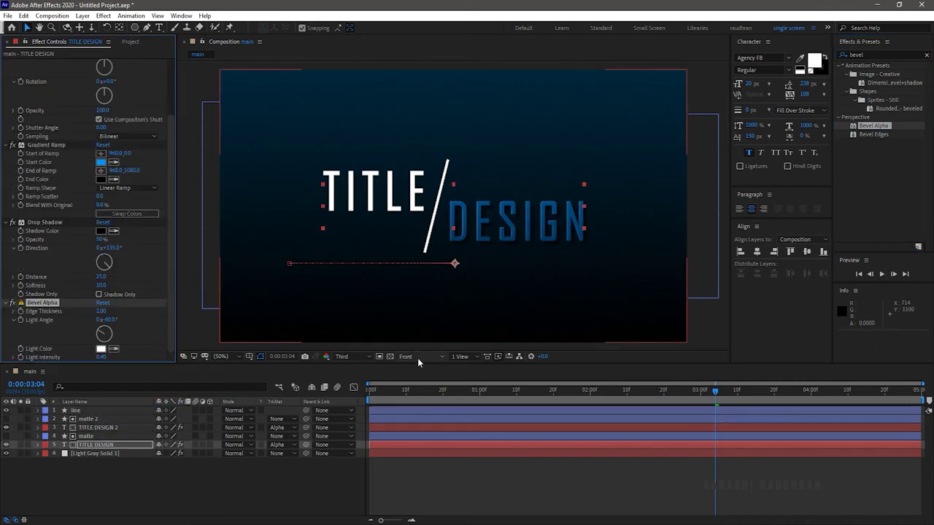
- Copy the Gradient Ramp, Drop Shadow and Bevel Alpha effects from TITLE DESIGN to TITLE DESIGN 2 and the line layer
left_click(51, 303)
left_click(45, 222)
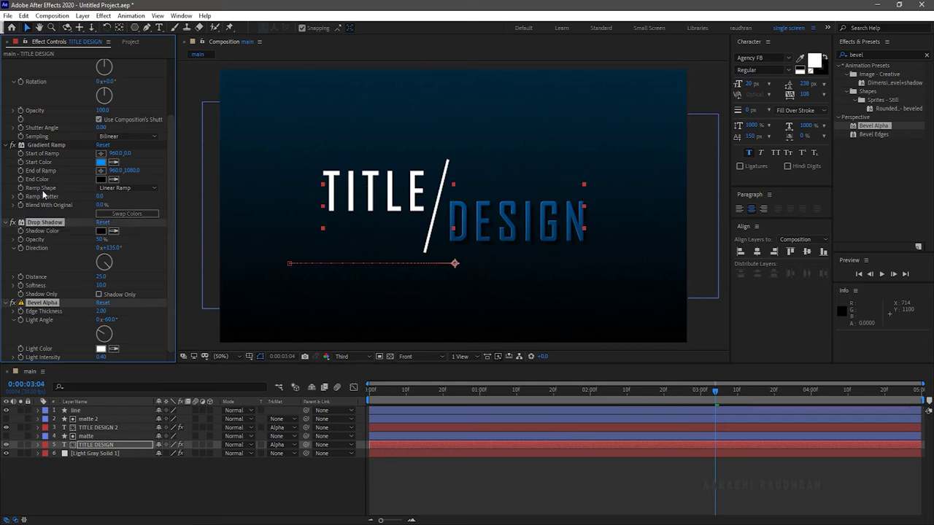
left_click(41, 145)
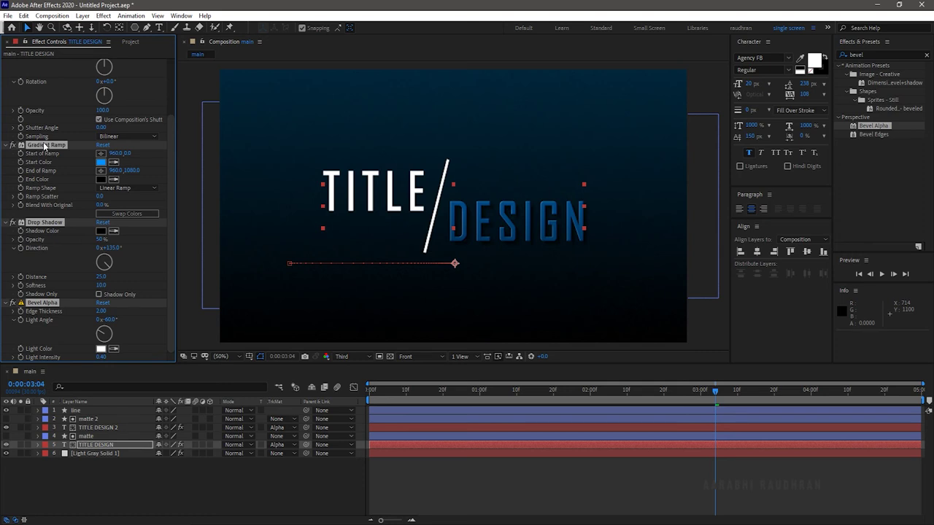
left_click(98, 428)
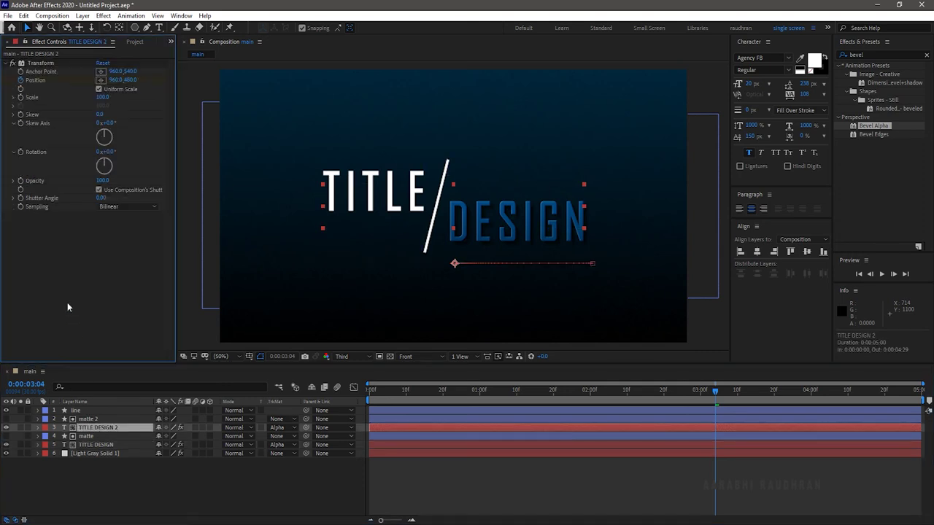
key("ctrl+v")
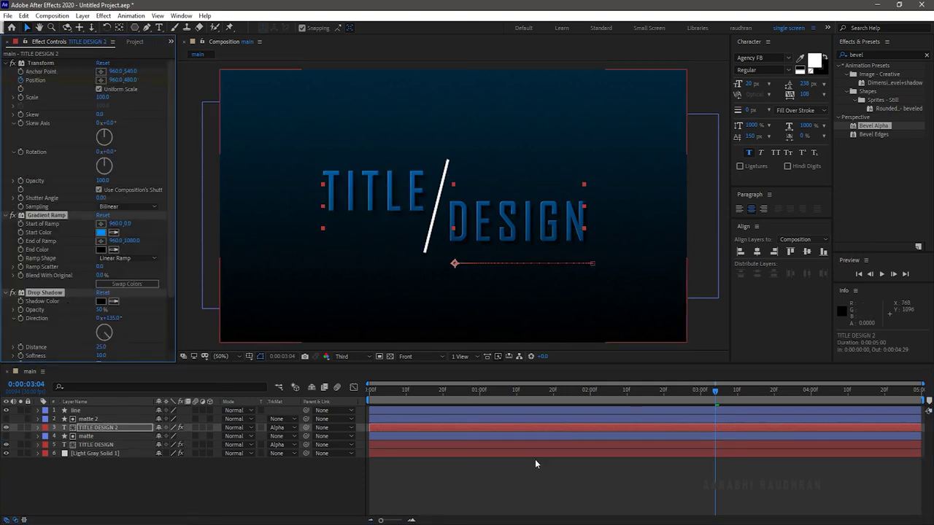
left_click(87, 411)
left_click(83, 274)
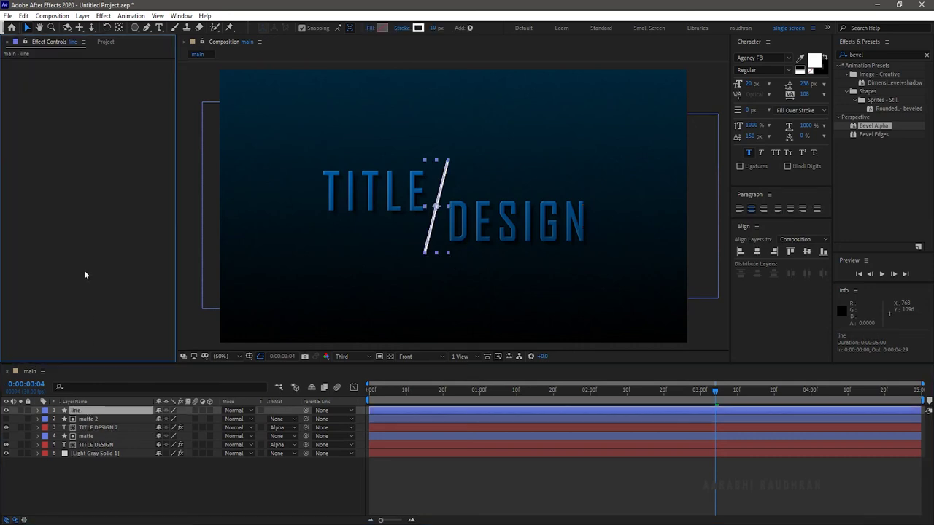
key("ctrl+v")
- Change the start color of the background solid's Gradient Ramp to a brighter blue
left_click(109, 453)
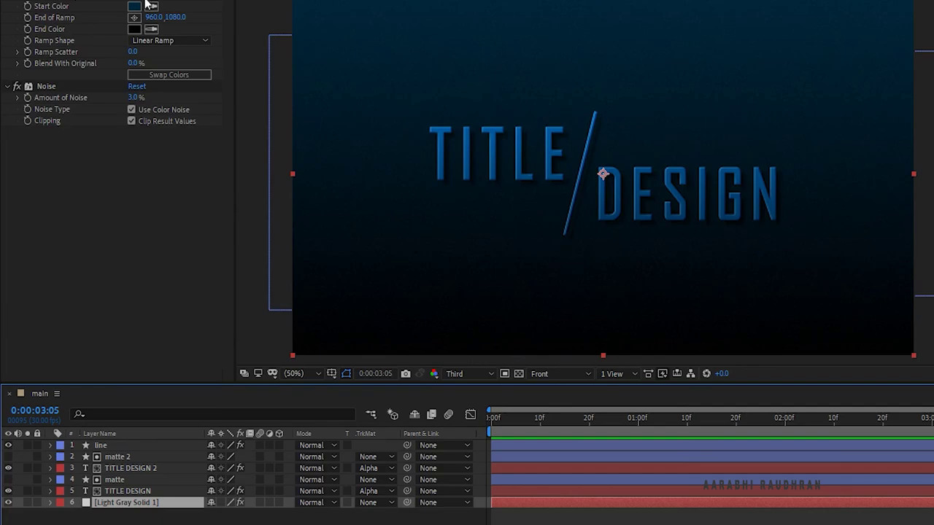
left_click(135, 7)
left_click_drag(761, 191, 763, 169)
left_click(852, 115)
- Search the effects for "glow" and apply the Glow effect to TITLE DESIGN
left_click(880, 55)
type("glo")
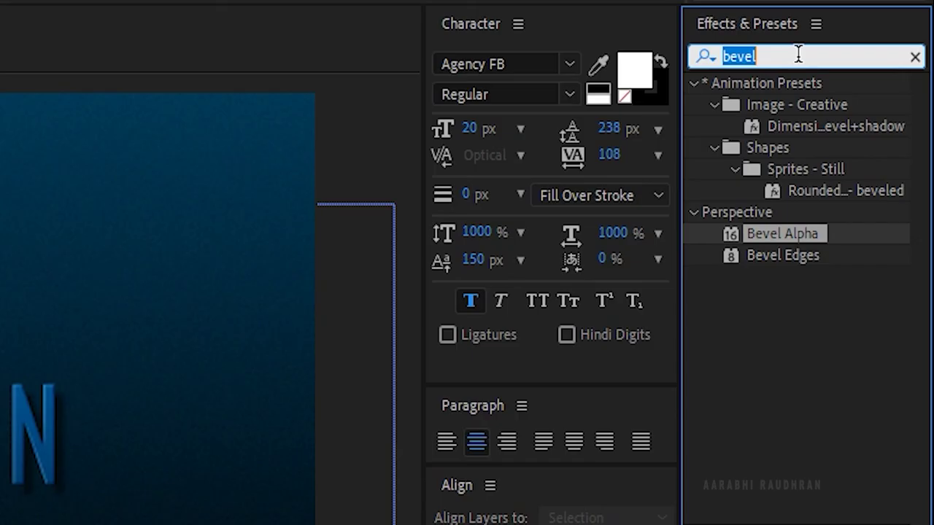
type("w")
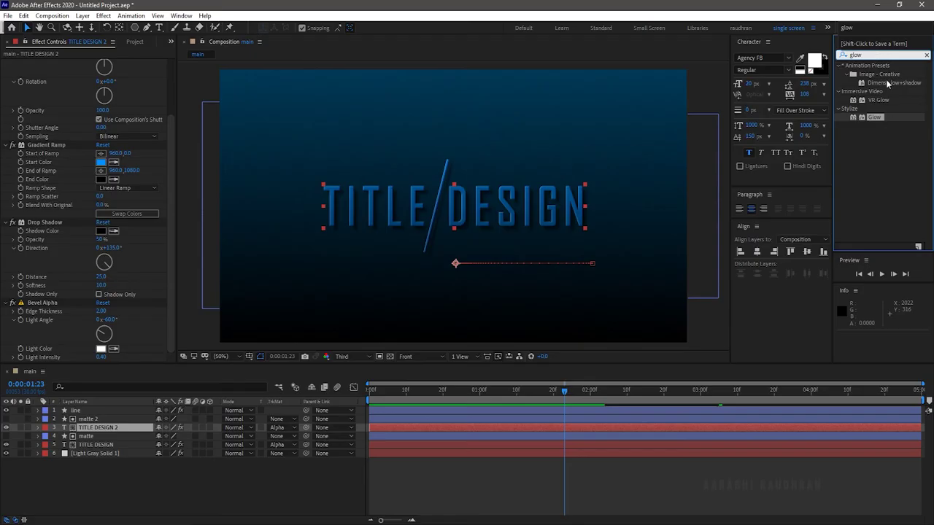
left_click_drag(879, 118, 82, 450)
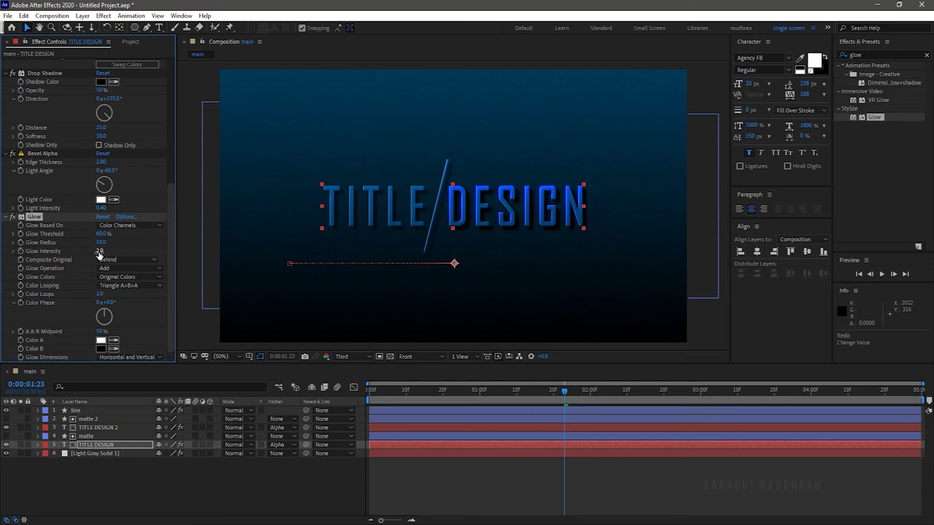
- Copy the Glow effect from TITLE DESIGN to TITLE DESIGN 2 and the line layer, and preview the animation from the start
right_click(35, 216)
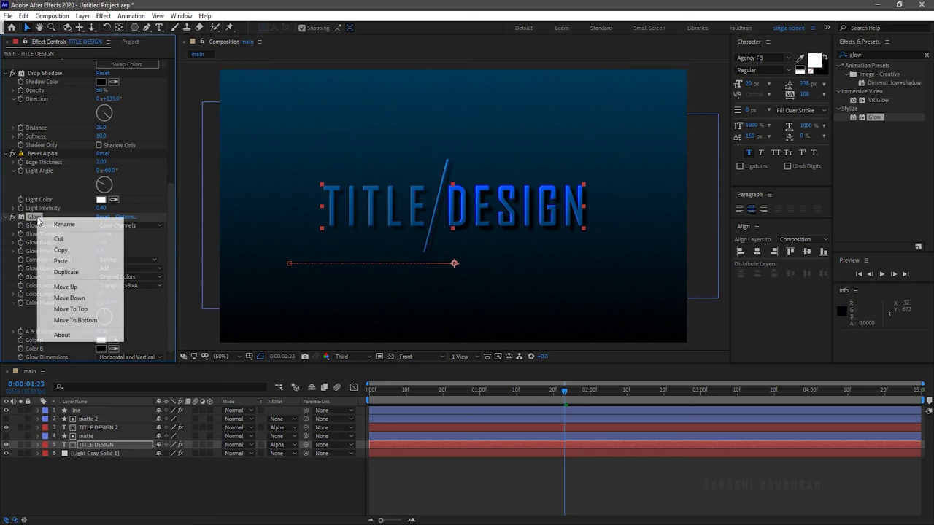
left_click(61, 250)
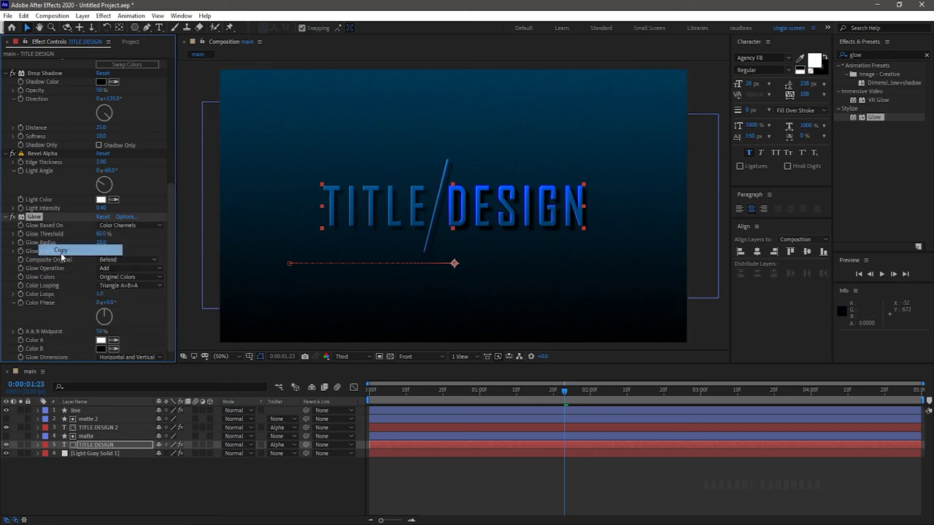
left_click(98, 428)
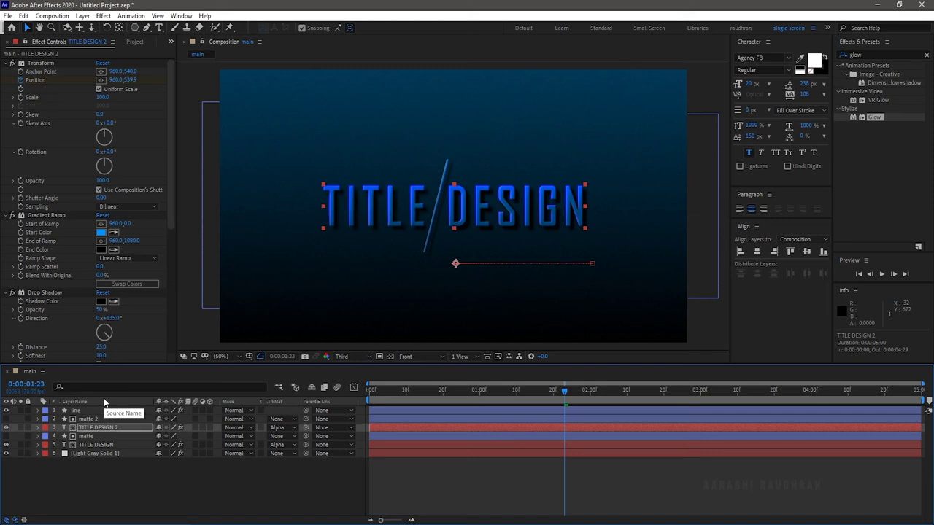
left_click(76, 411)
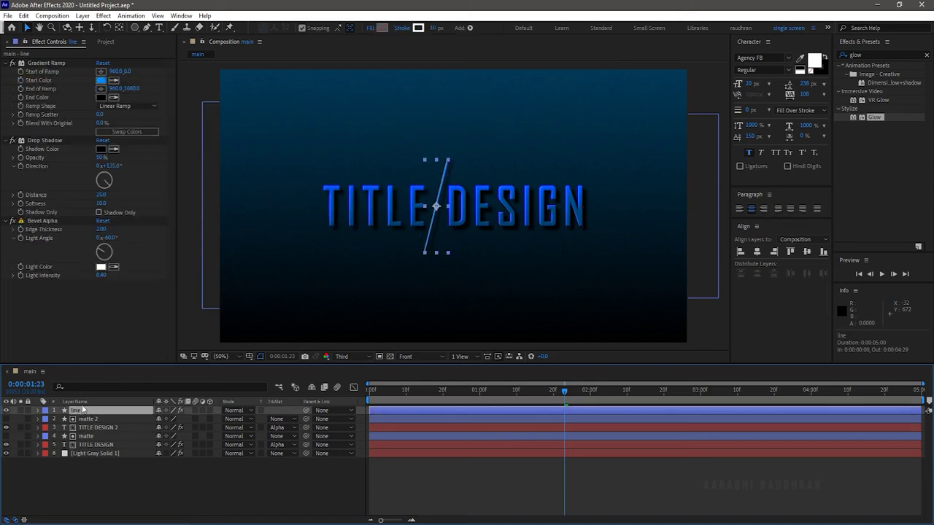
key("ctrl+v")
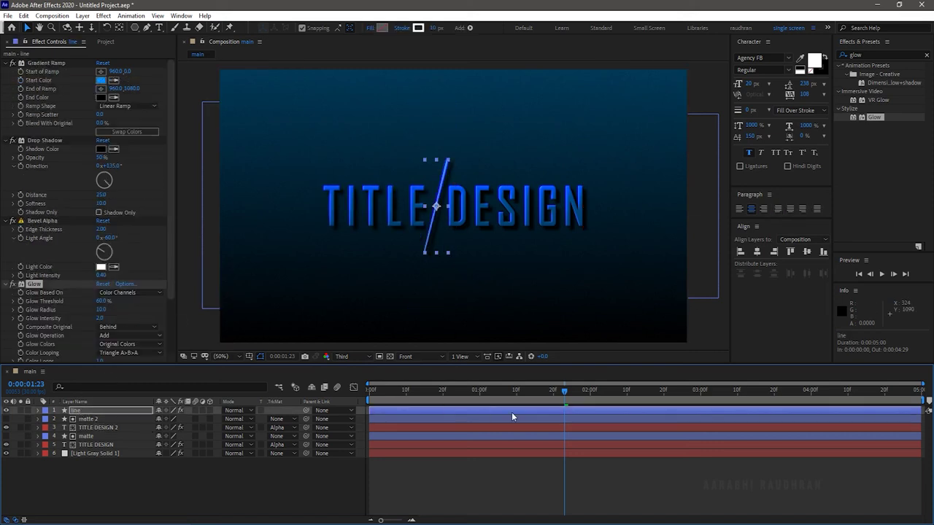
left_click_drag(565, 394, 296, 429)
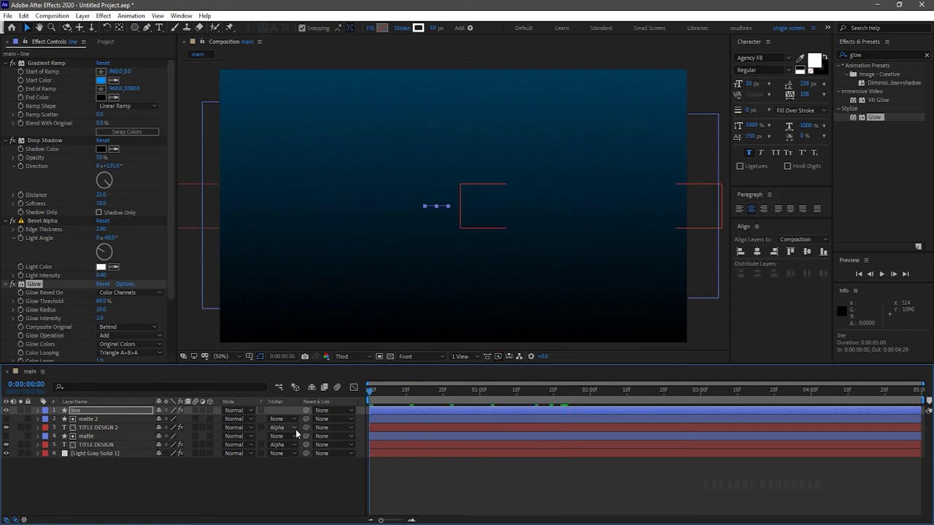
key("space")
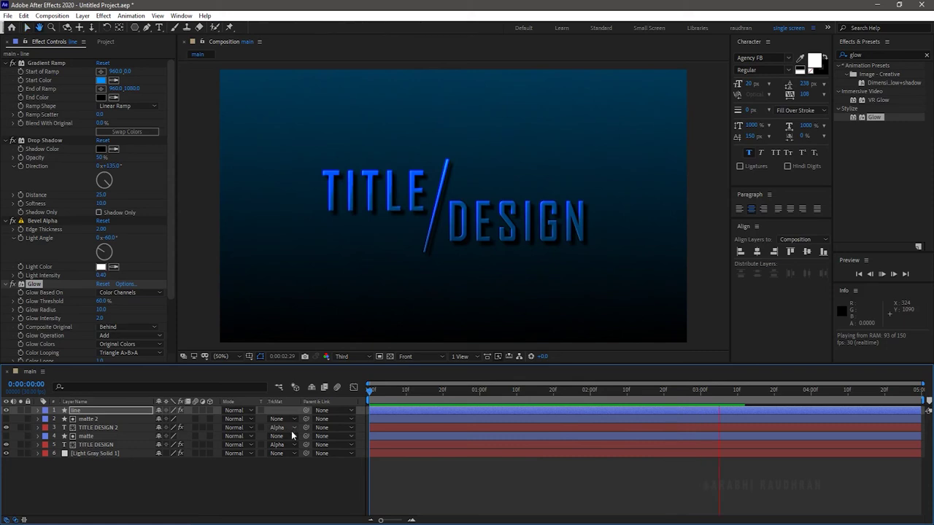
- Move the first effect Position keyframe of TITLE DESIGN 2 and TITLE DESIGN to 0:00:01:10 and preview from 0:00:00:20
left_click(107, 428)
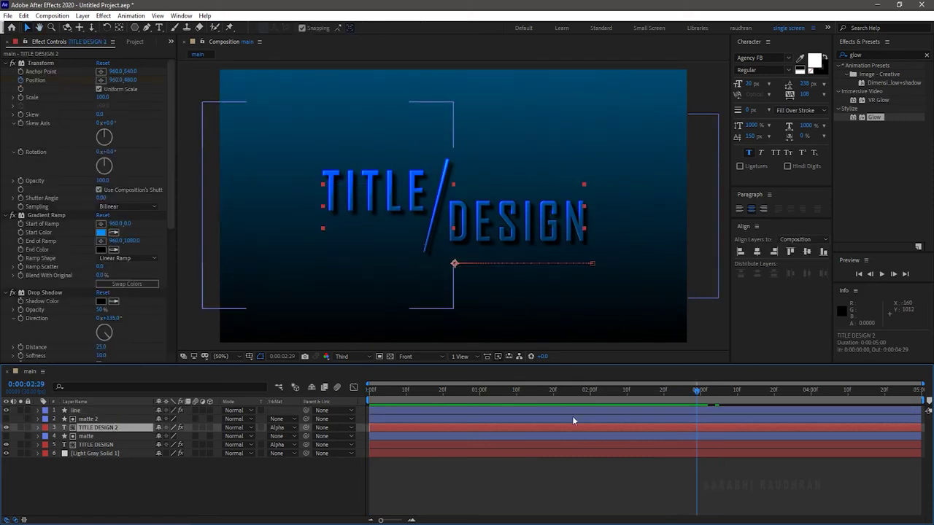
key("u")
left_click(589, 453)
left_click_drag(553, 446, 516, 446)
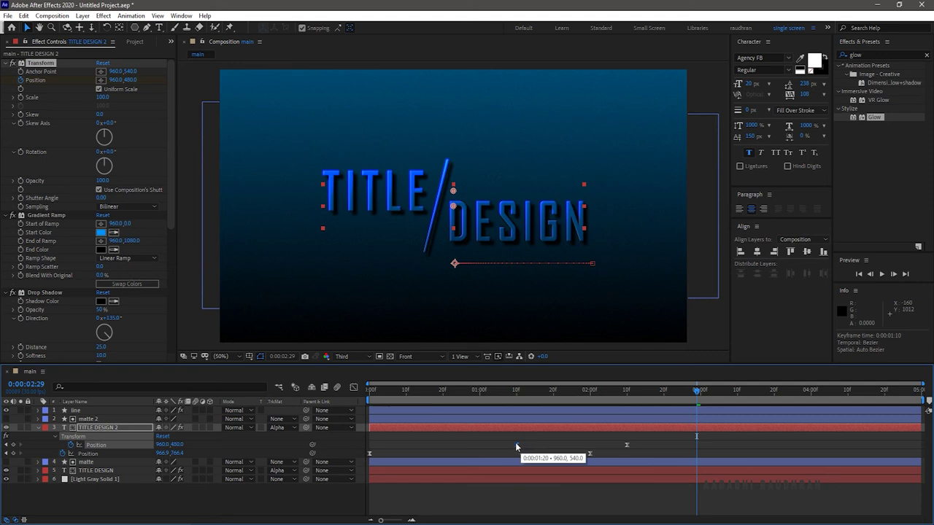
left_click(375, 473)
key("u")
left_click_drag(553, 488, 513, 493)
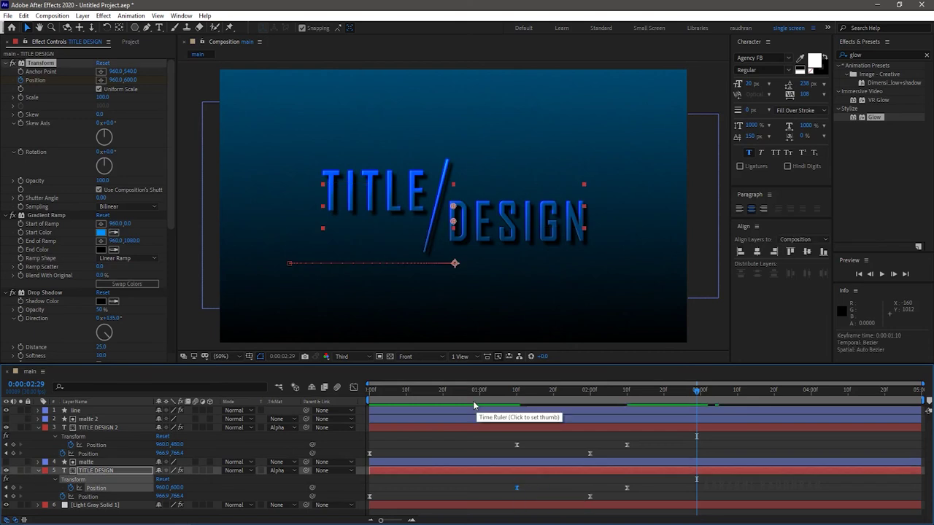
left_click(443, 399)
key("space")
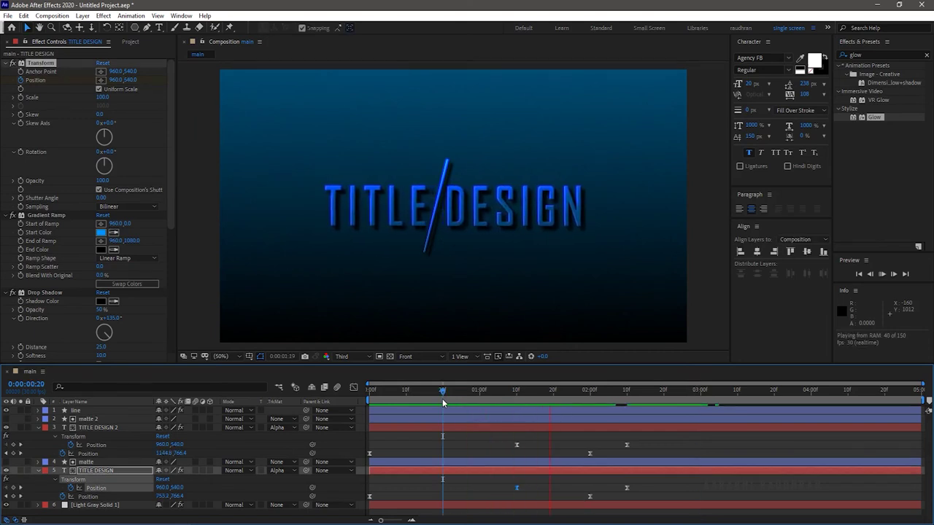
- Change the start color of the background solid's Gradient Ramp to a very dark purple
left_click(103, 455)
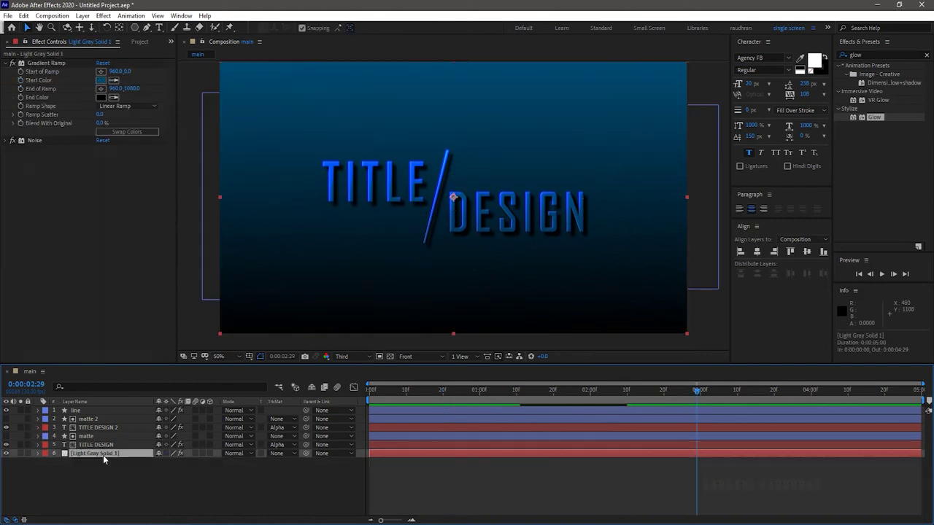
left_click(97, 83)
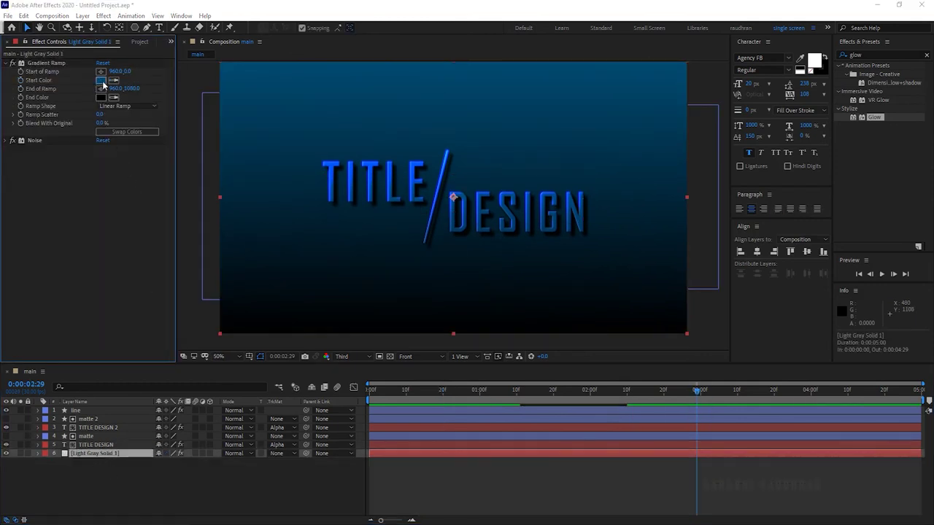
left_click(774, 146)
left_click_drag(762, 191, 763, 223)
left_click(774, 139)
left_click(775, 147)
left_click(851, 114)
- Change the start color of TITLE DESIGN's Gradient Ramp to a vivid pink
left_click(119, 444)
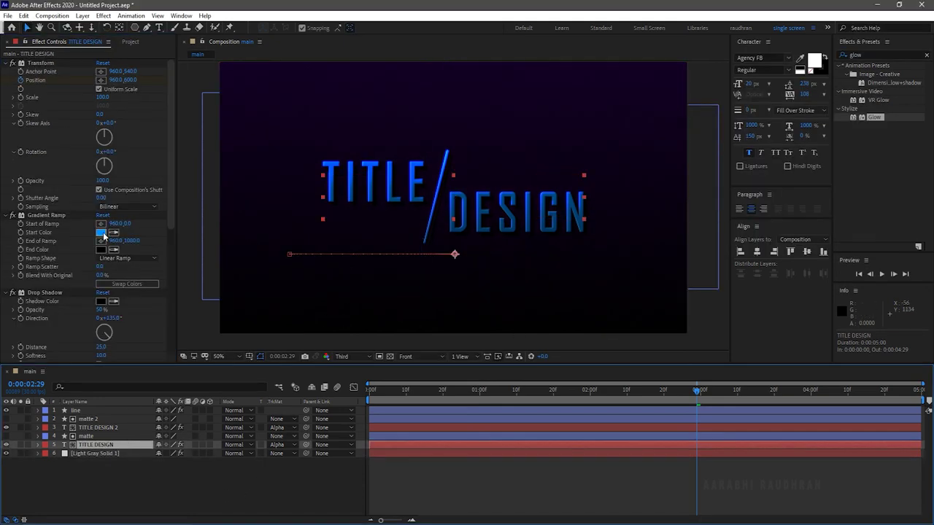
left_click(101, 232)
left_click(774, 143)
mouse_move(778, 142)
left_mouse_down()
mouse_move(778, 134)
mouse_move(758, 185)
mouse_move(763, 134)
left_mouse_up()
left_click(775, 125)
left_click(718, 289)
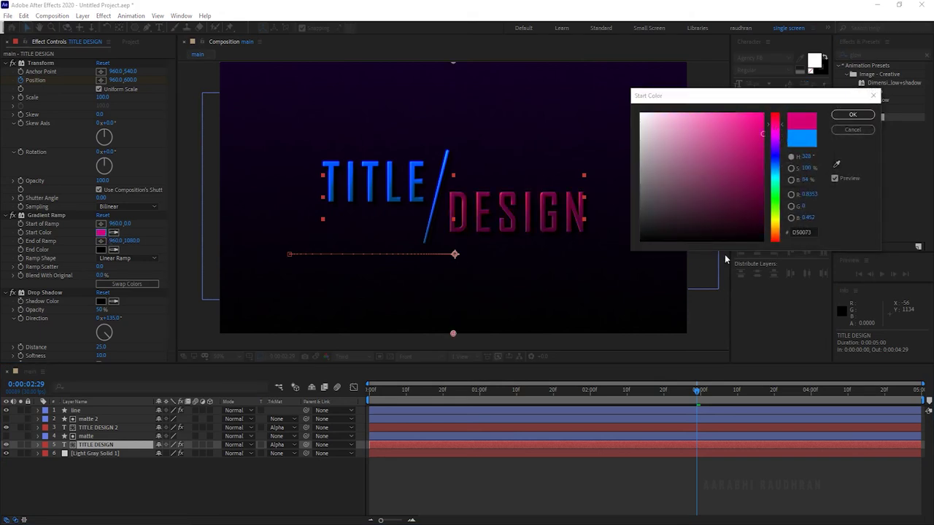
left_click(852, 114)
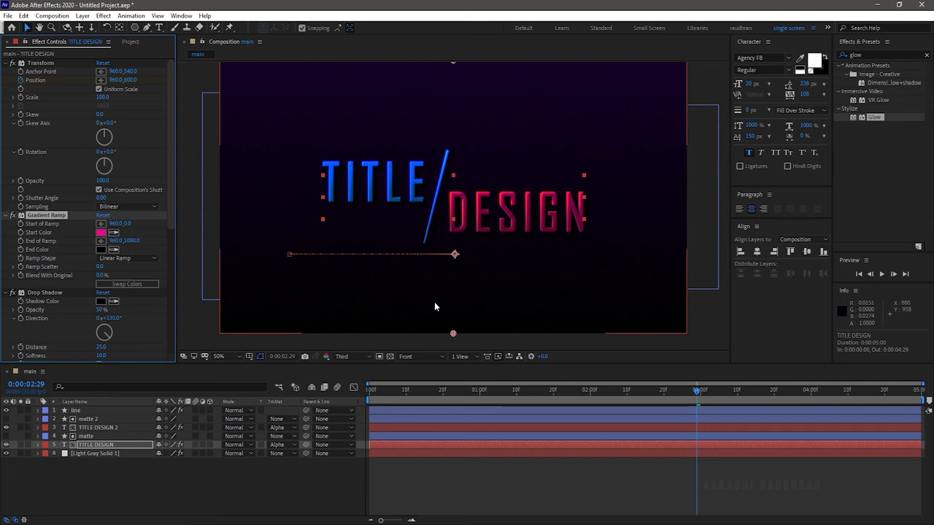
- Set the start color of TITLE DESIGN 2's Gradient Ramp to white (FFFFFF)
left_click(98, 429)
left_click(102, 233)
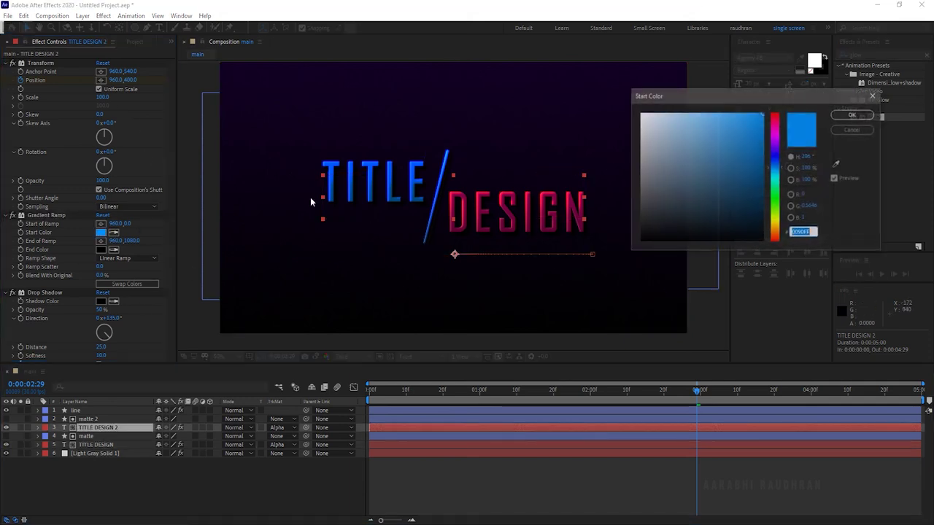
left_click_drag(693, 148, 589, 90)
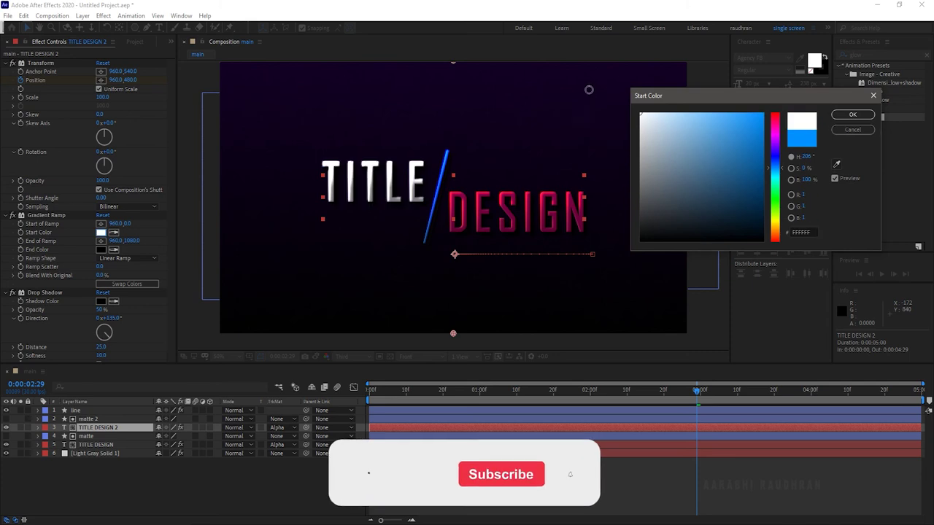
left_click(852, 114)
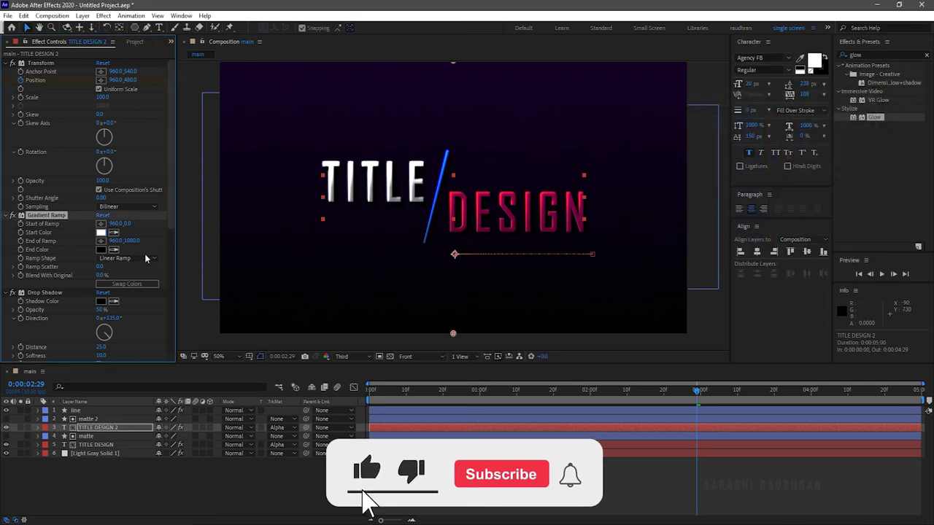
- Set the start color of the line layer's Gradient Ramp to white and preview the animation from the start
left_click(103, 410)
left_click(100, 79)
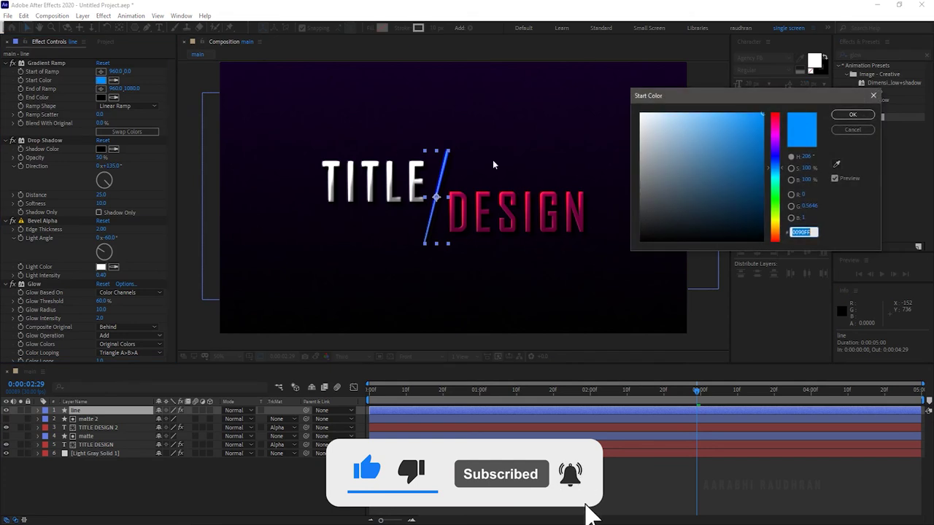
left_click(641, 115)
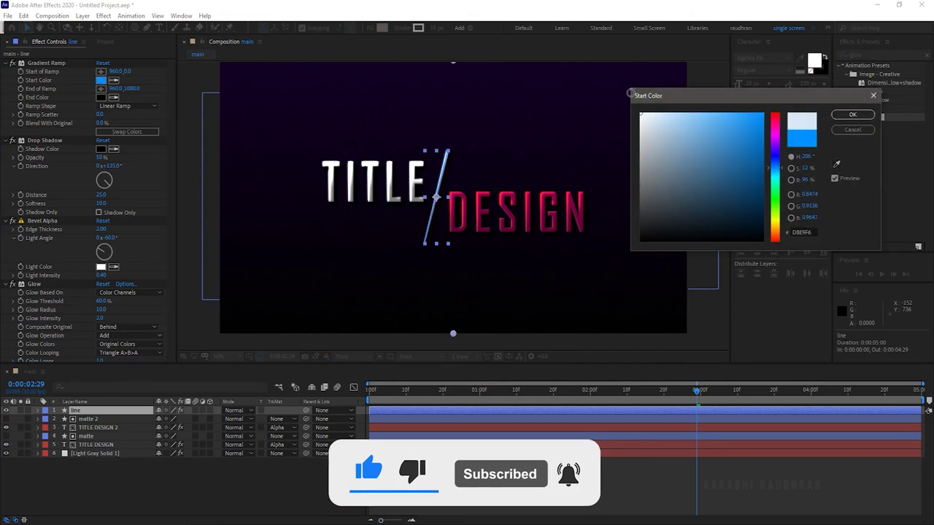
left_click(852, 115)
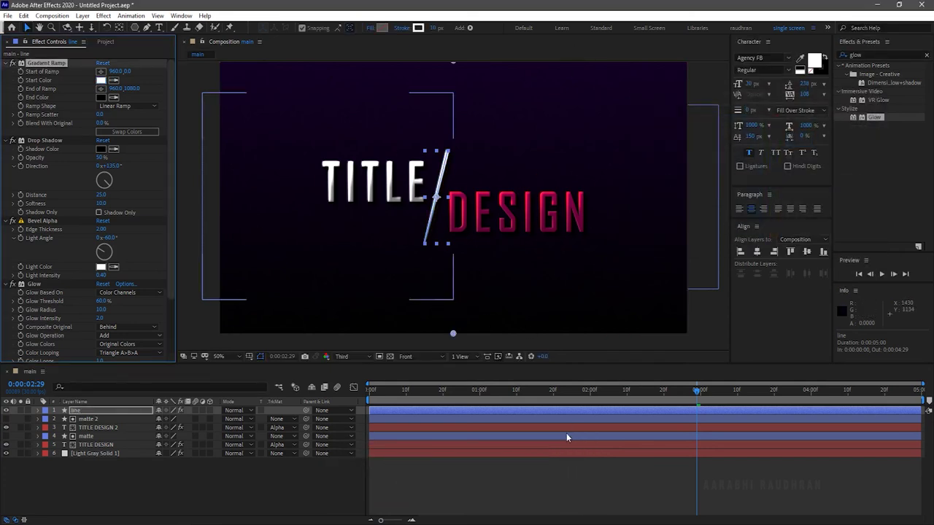
left_click(539, 494)
key("space")
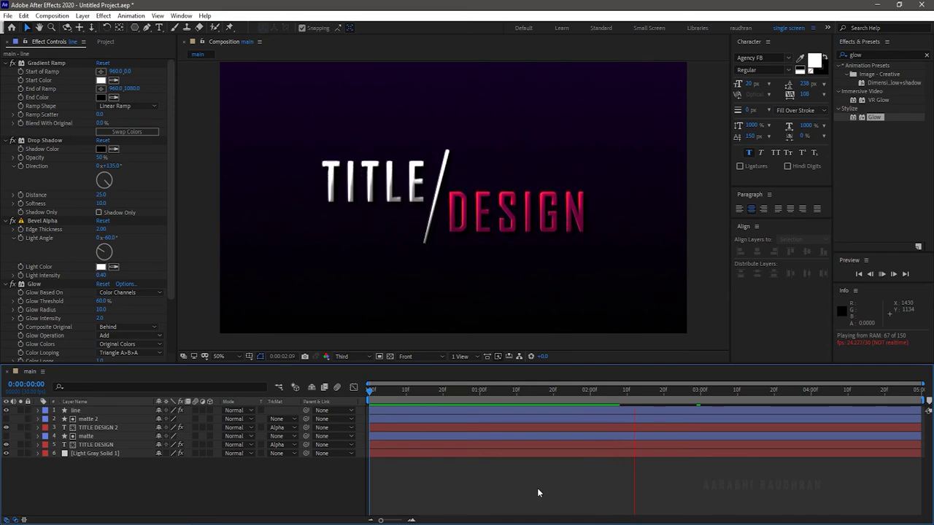
key("space")
- Pre-compose all six layers into a new composition named "text", moving all attributes into it
left_click(95, 411)
right_click(94, 411)
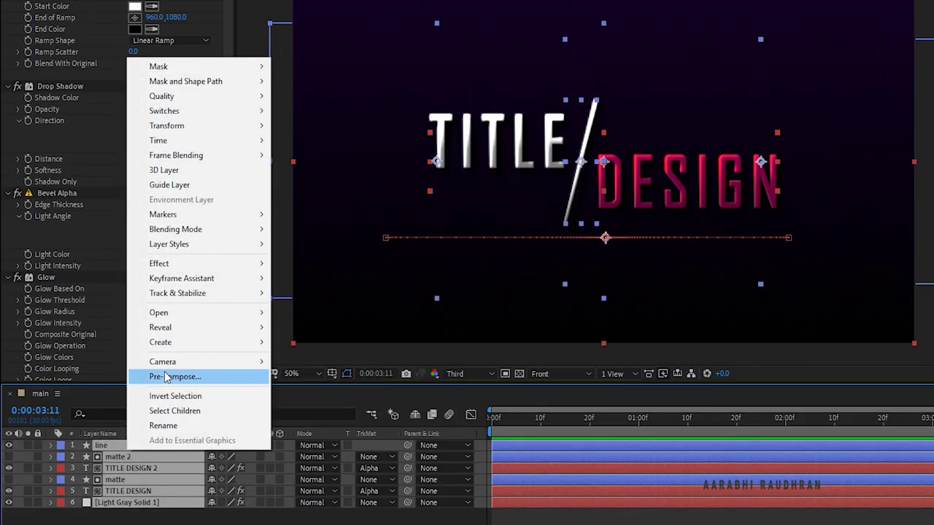
left_click(167, 375)
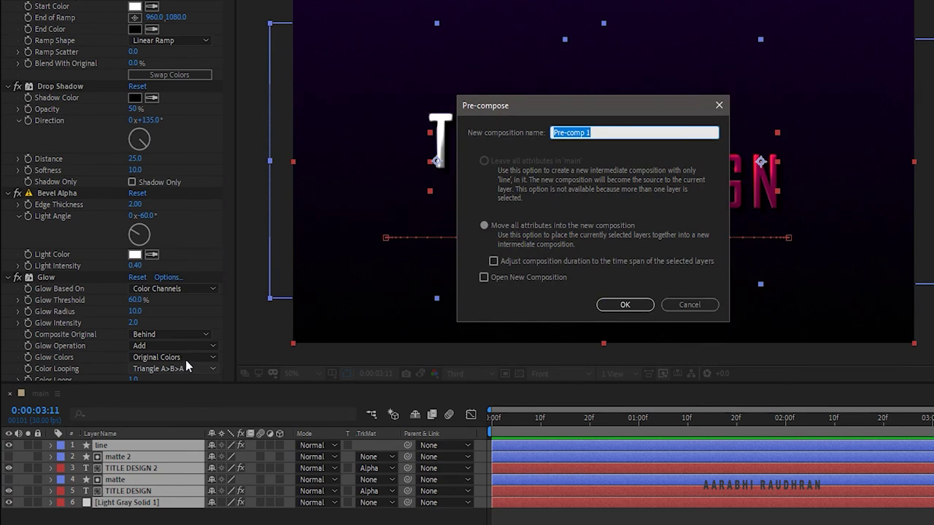
type("text")
key("Return")
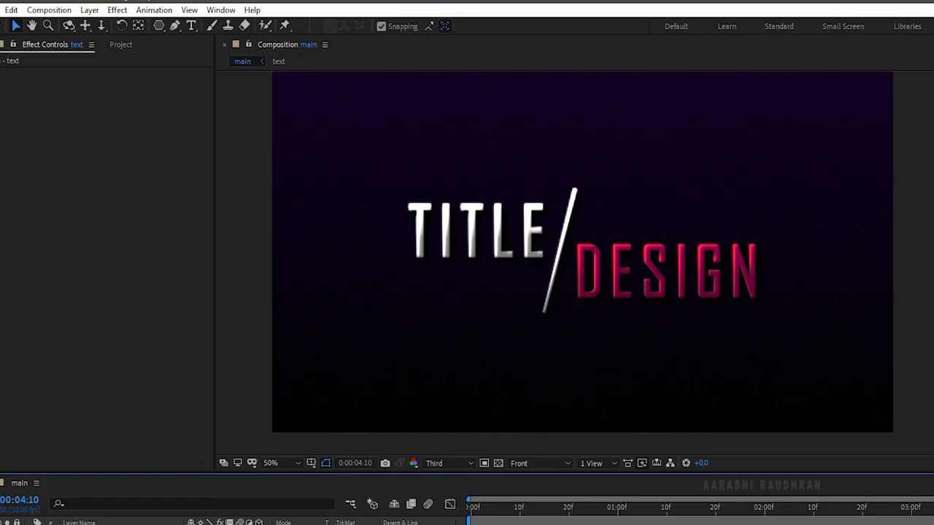
- Set the duration of the main composition to 10 seconds
left_click(43, 9)
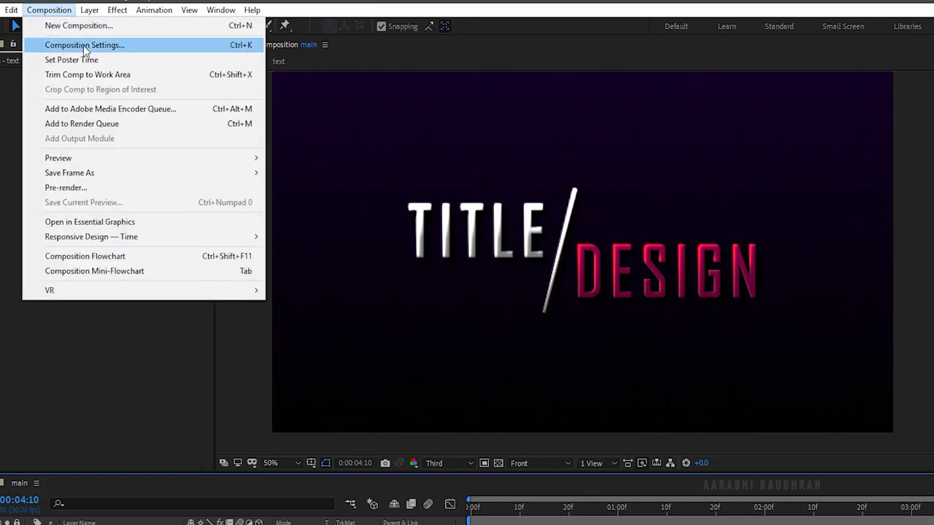
left_click(78, 43)
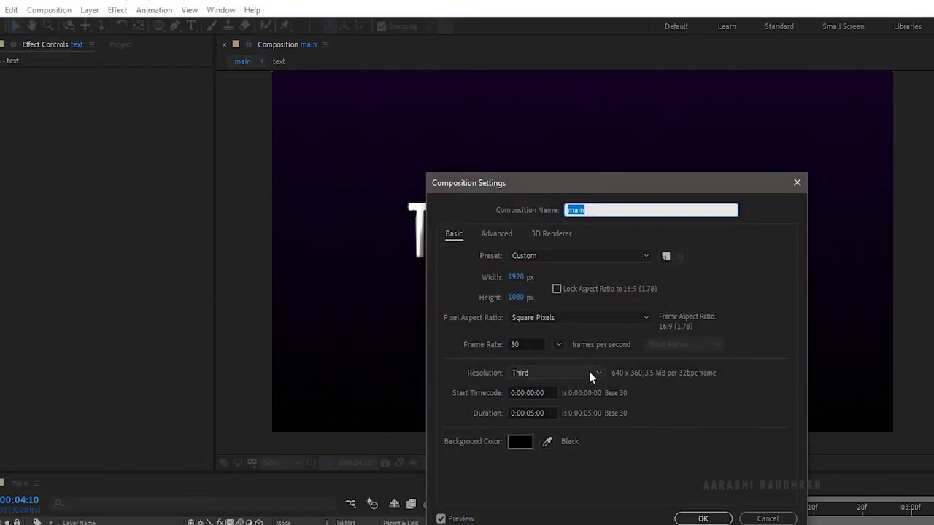
left_click(530, 409)
left_click(531, 418)
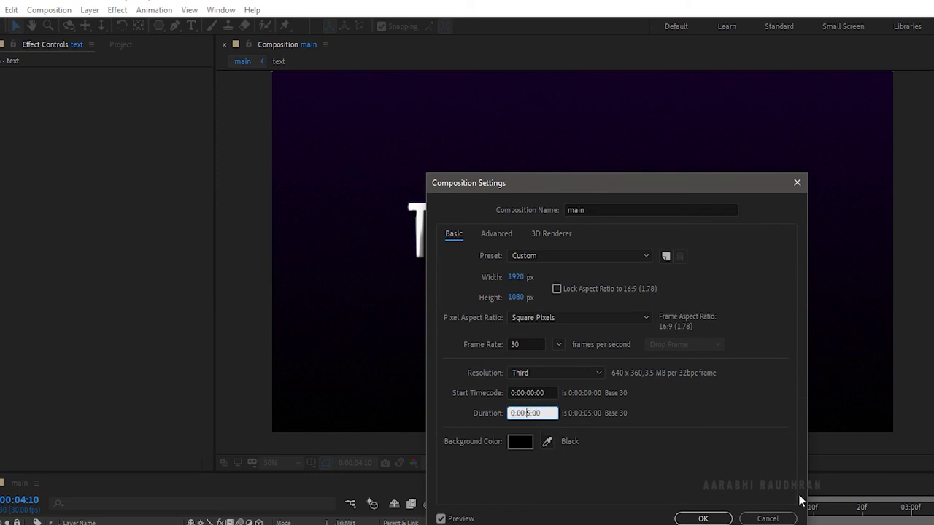
key("Return")
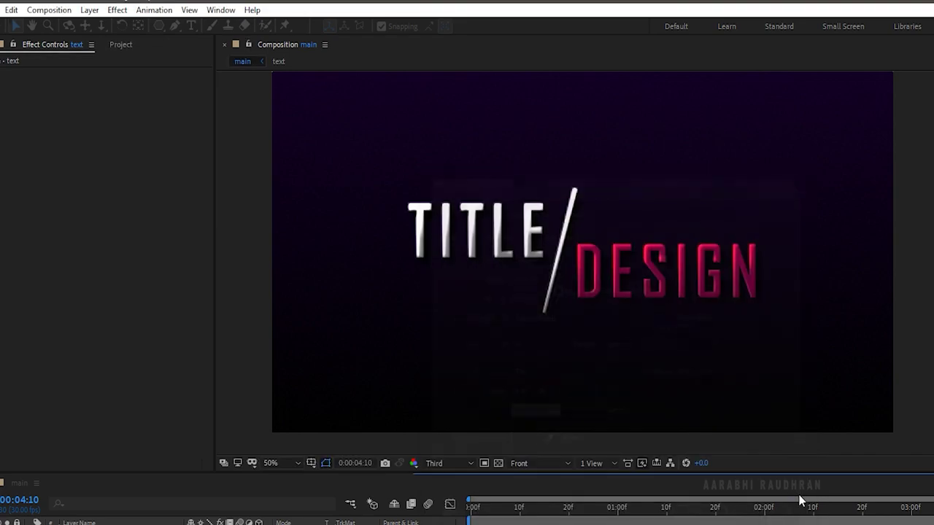
left_click_drag(648, 383, 886, 379)
- Duplicate the text layer and reverse the copy with Time Stretch, using a stretch factor of -100
left_click(104, 414)
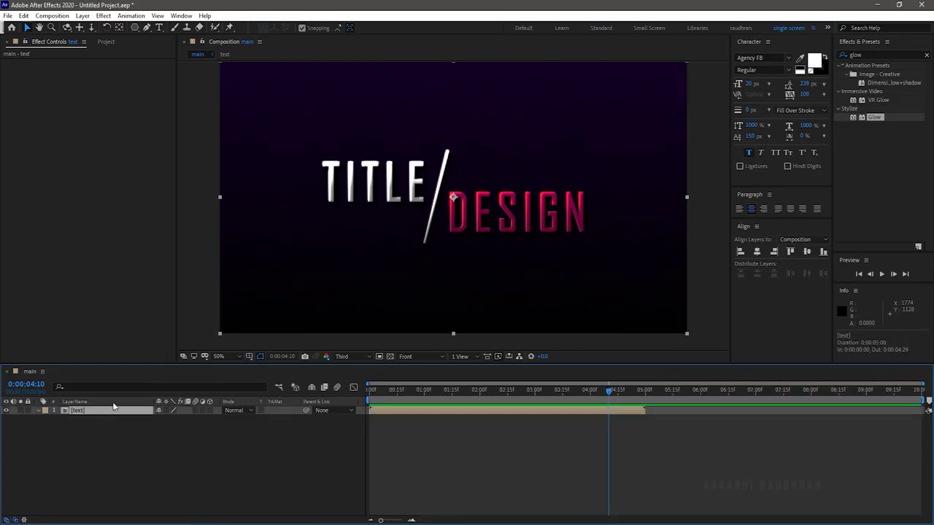
key("ctrl+d")
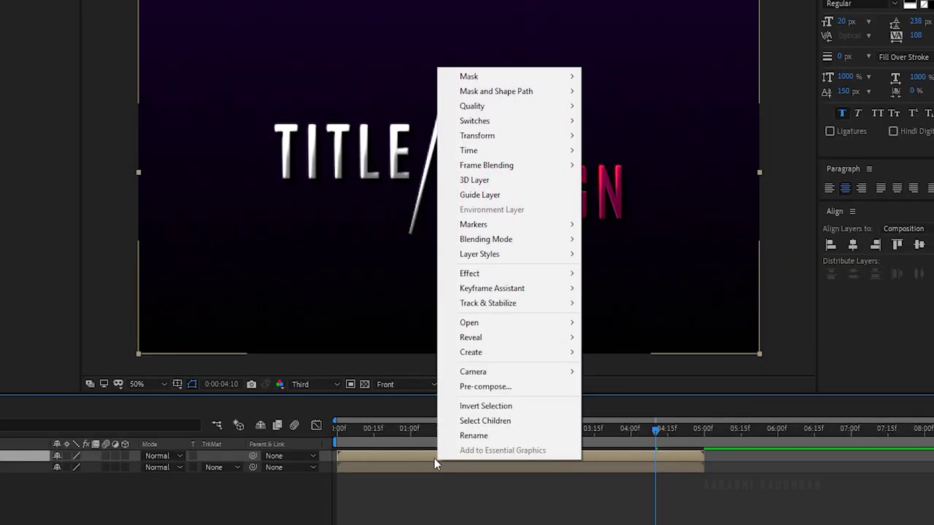
right_click(444, 413)
mouse_move(515, 181)
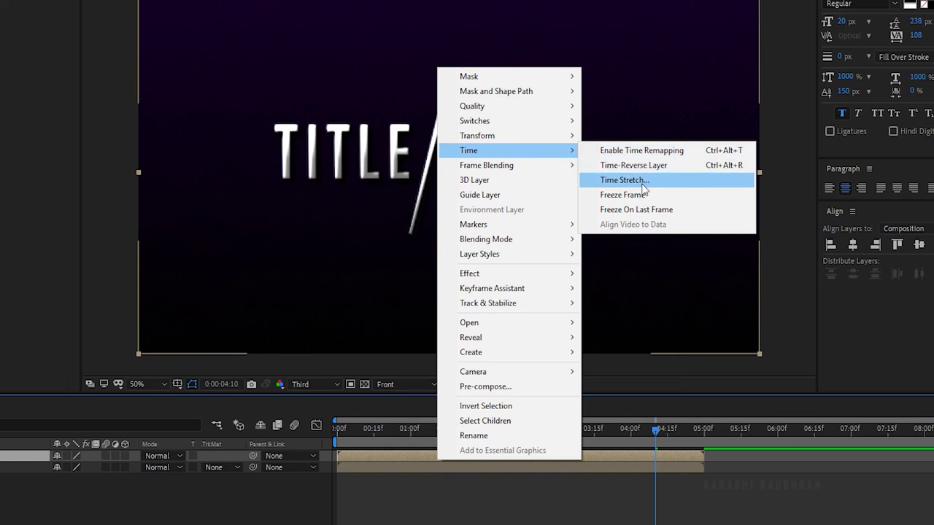
left_click(624, 180)
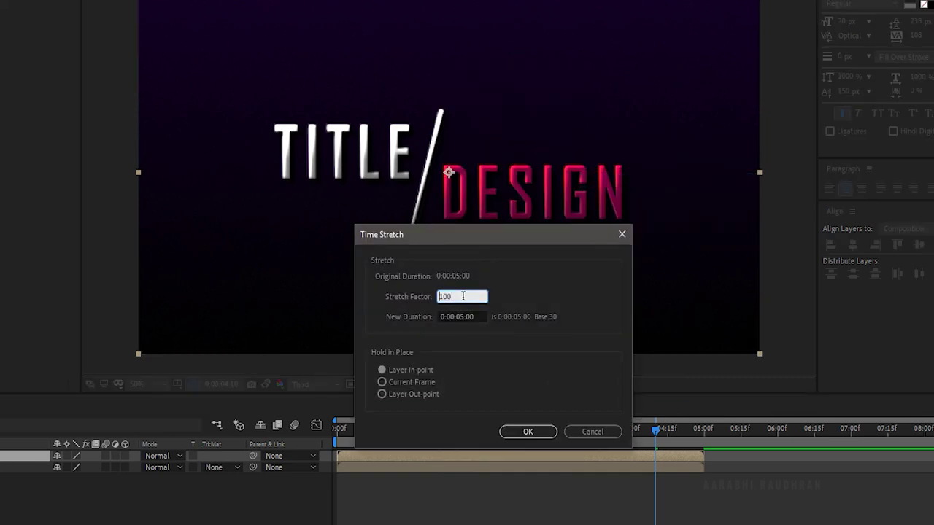
type("-")
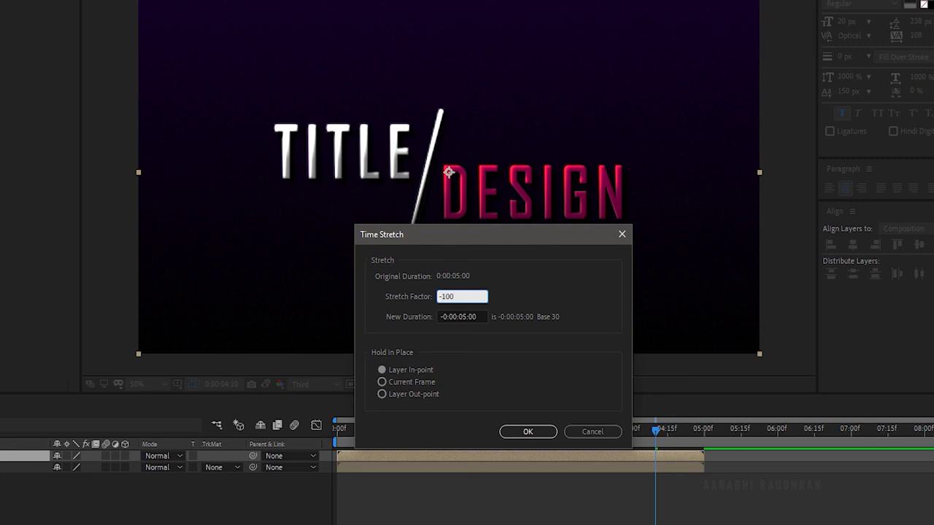
key("Return")
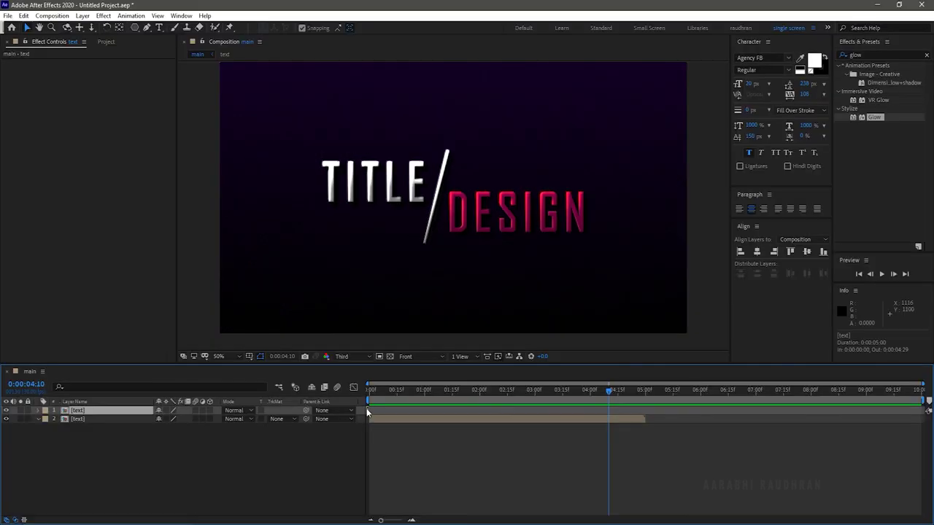
- Slide the reversed text layer later and trim its start so it runs from 0:00:02:29 to about 0:00:05:25
left_click_drag(368, 411, 742, 423)
left_click_drag(523, 411, 548, 418)
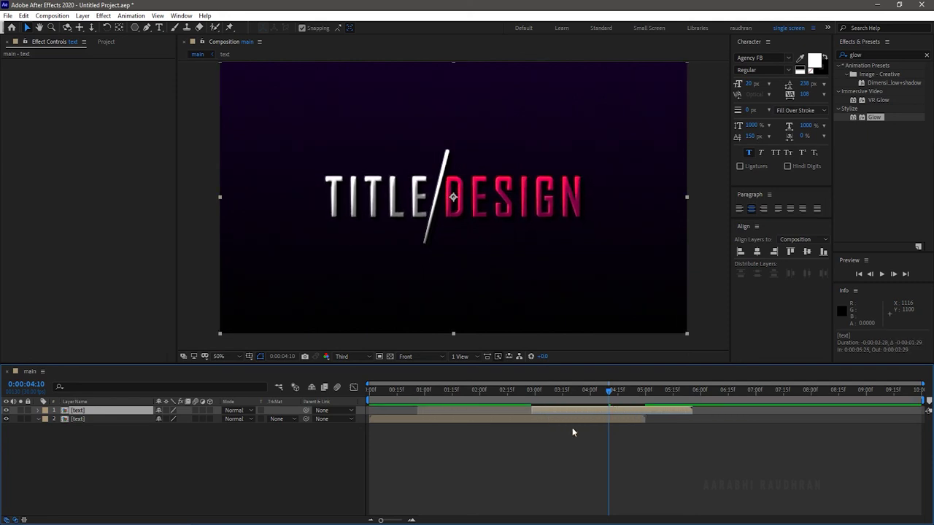
left_click(626, 452)
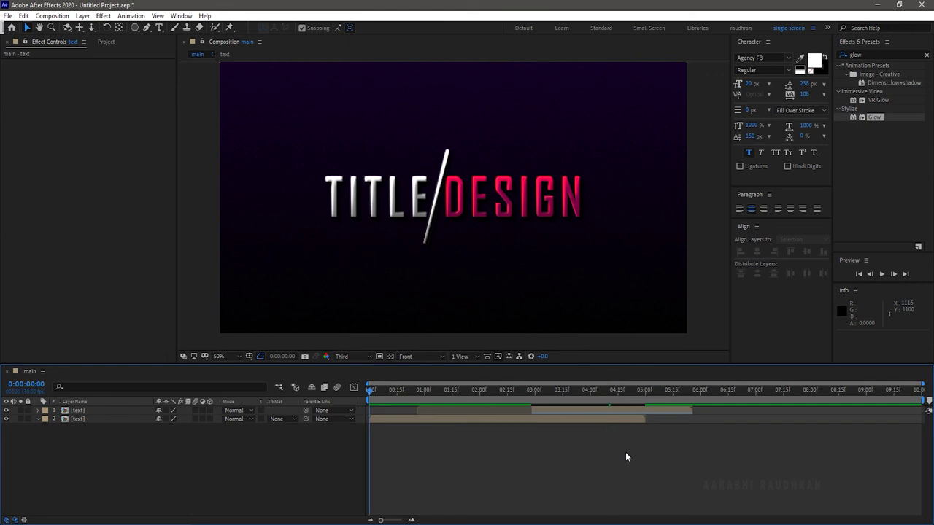